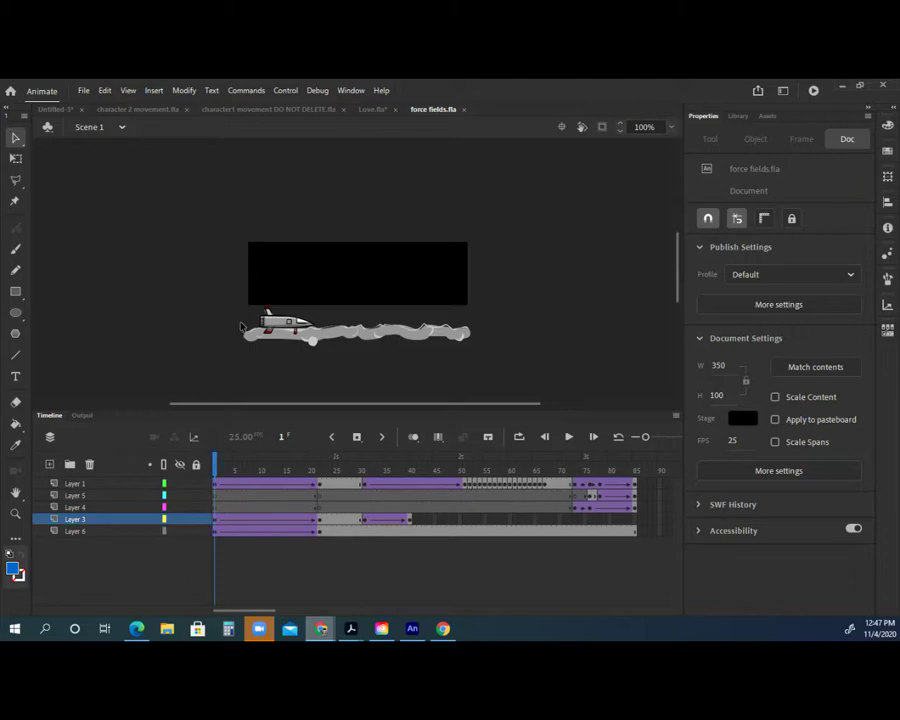
- Select the Hand tool for panning Scene 1's stage and bring up the scene list
left_click(16, 493)
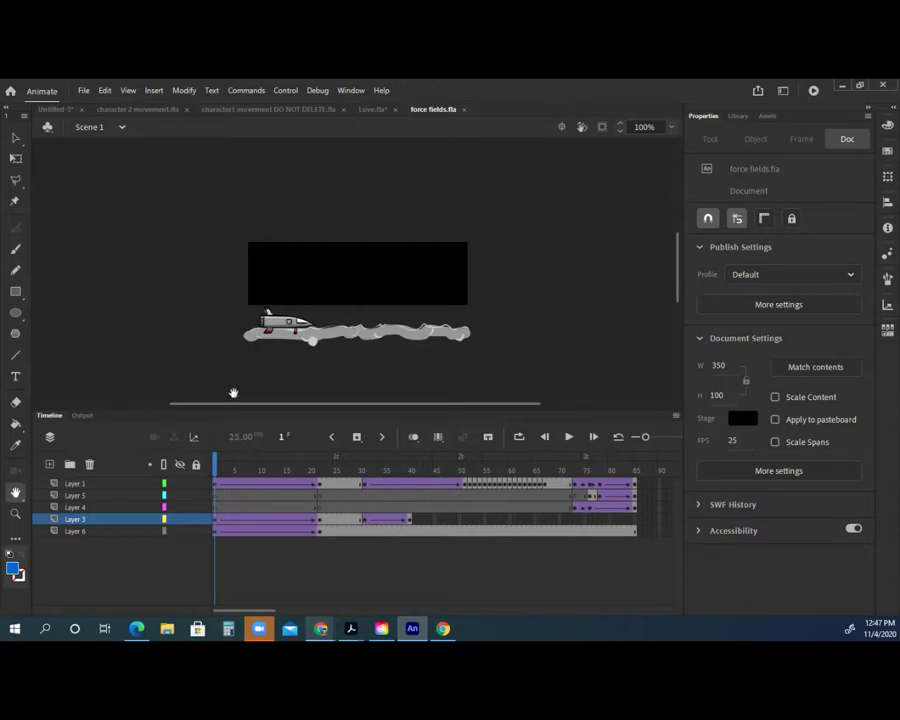
left_click(220, 462)
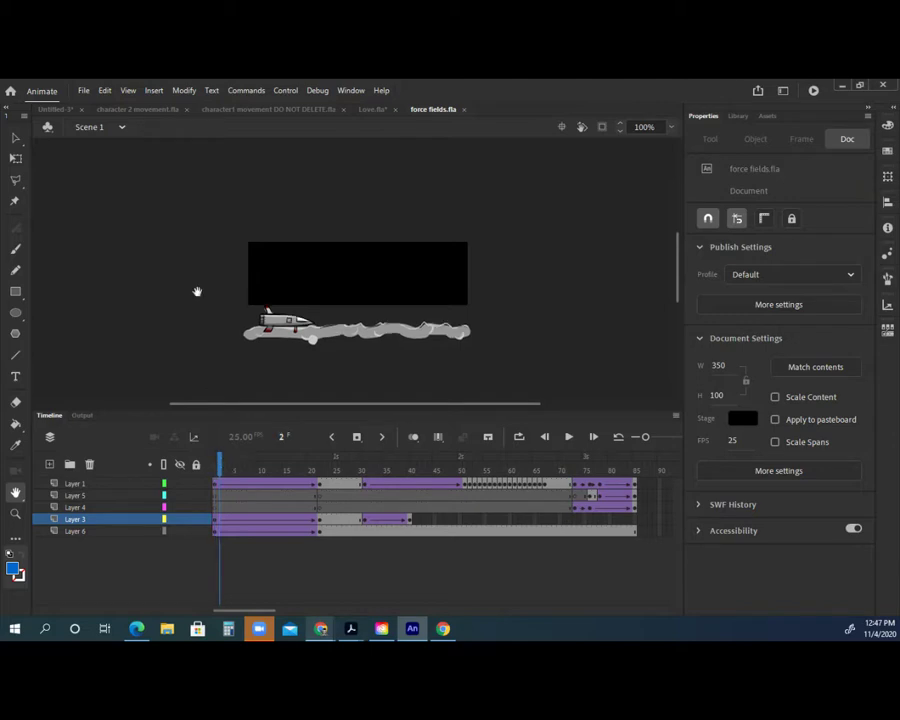
- Rewind Scene 1 to frame 1, then switch to Scene 2 and play its animation
left_click(123, 130)
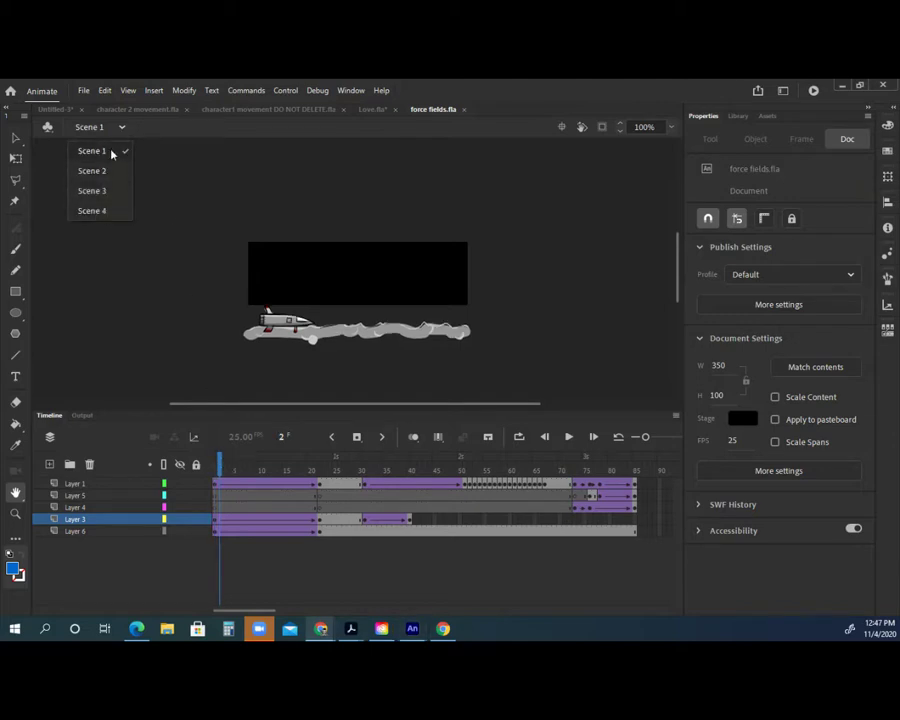
left_click(113, 150)
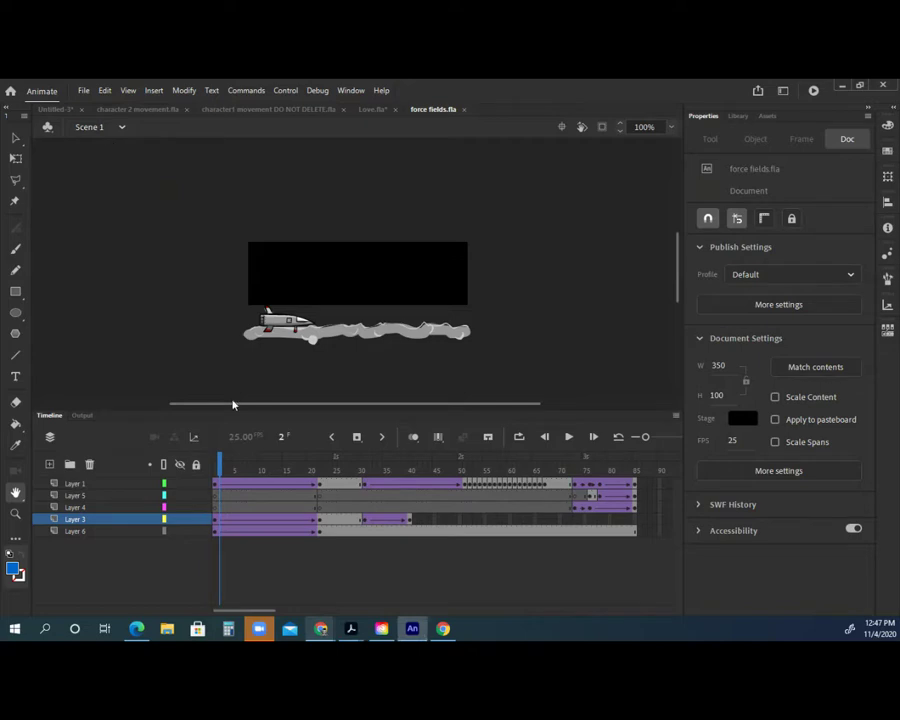
left_click(213, 466)
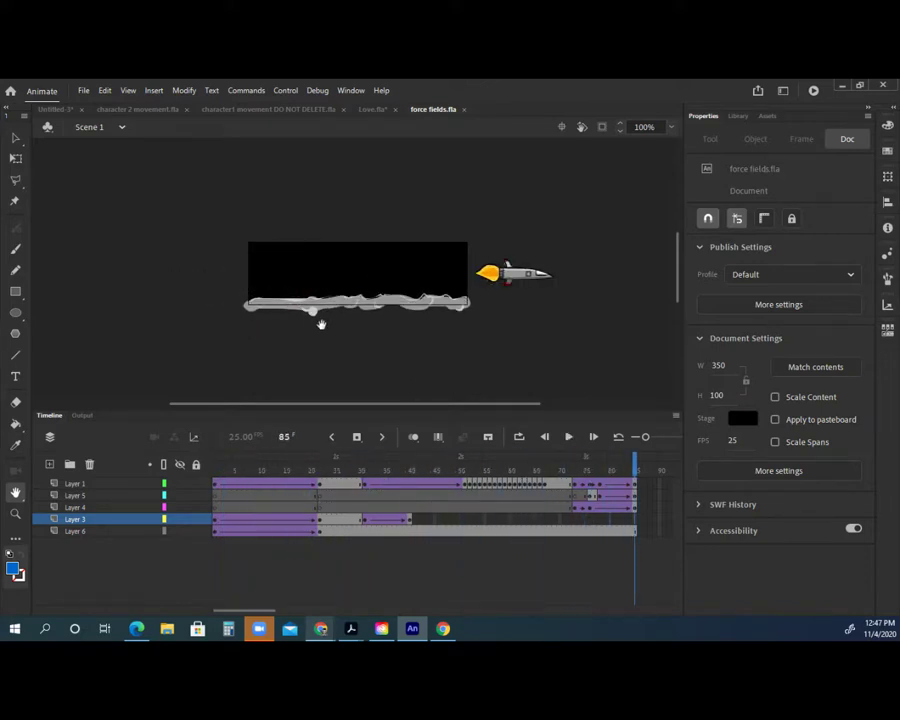
left_click(122, 128)
left_click(118, 150)
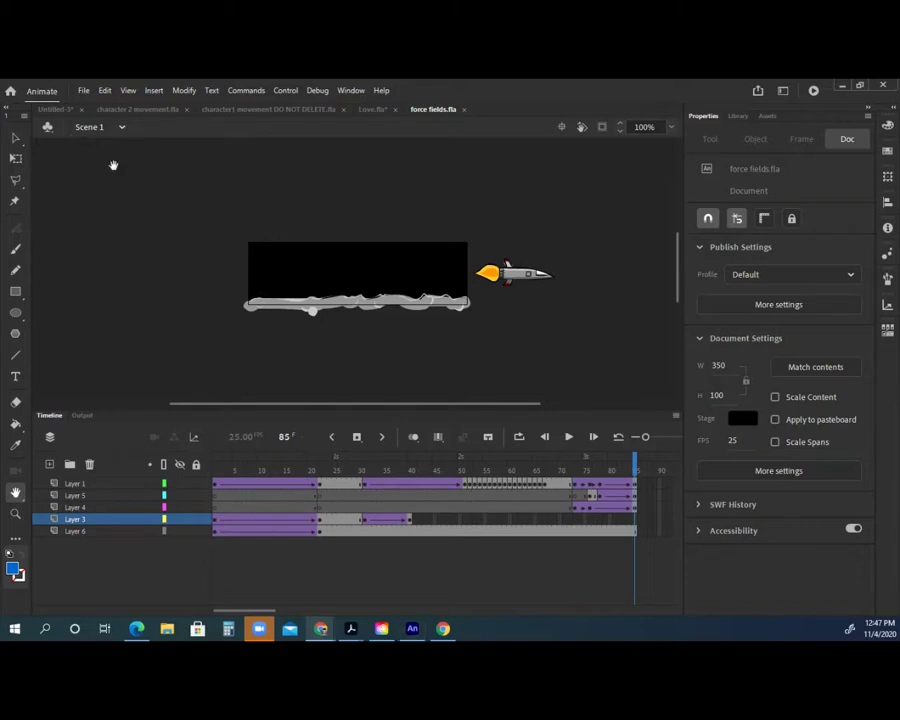
left_click(567, 438)
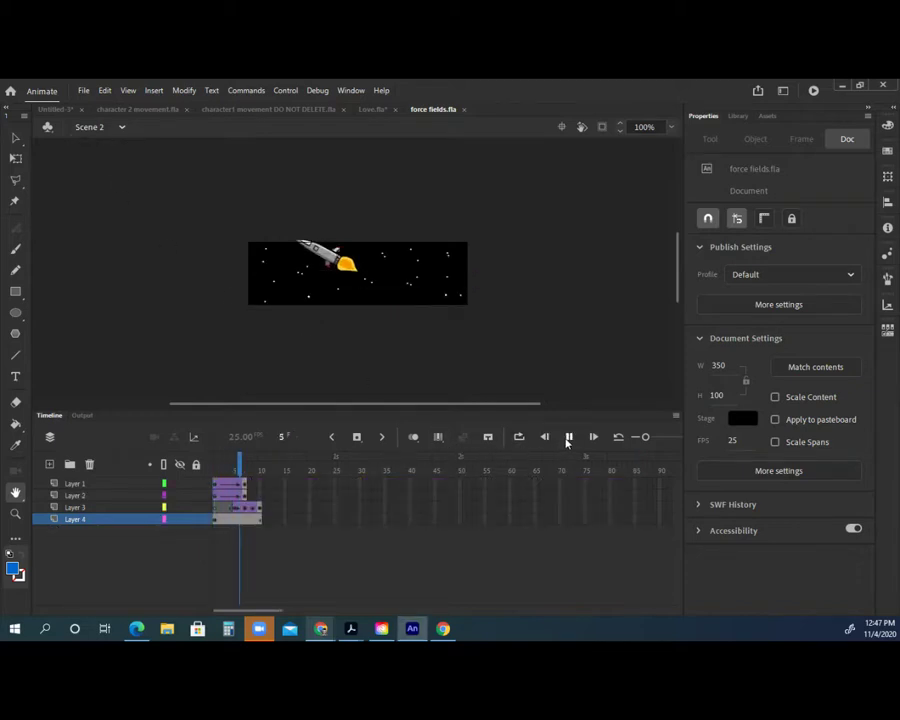
- Play Scene 3, then Scene 4 with its invisible force field message
left_click(122, 127)
left_click(113, 189)
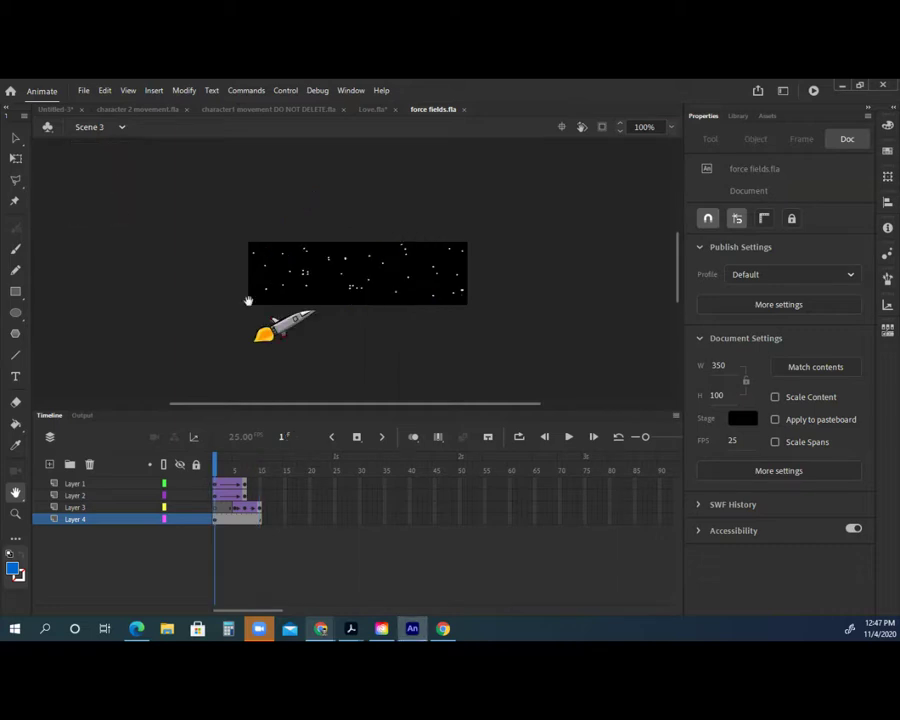
left_click(568, 438)
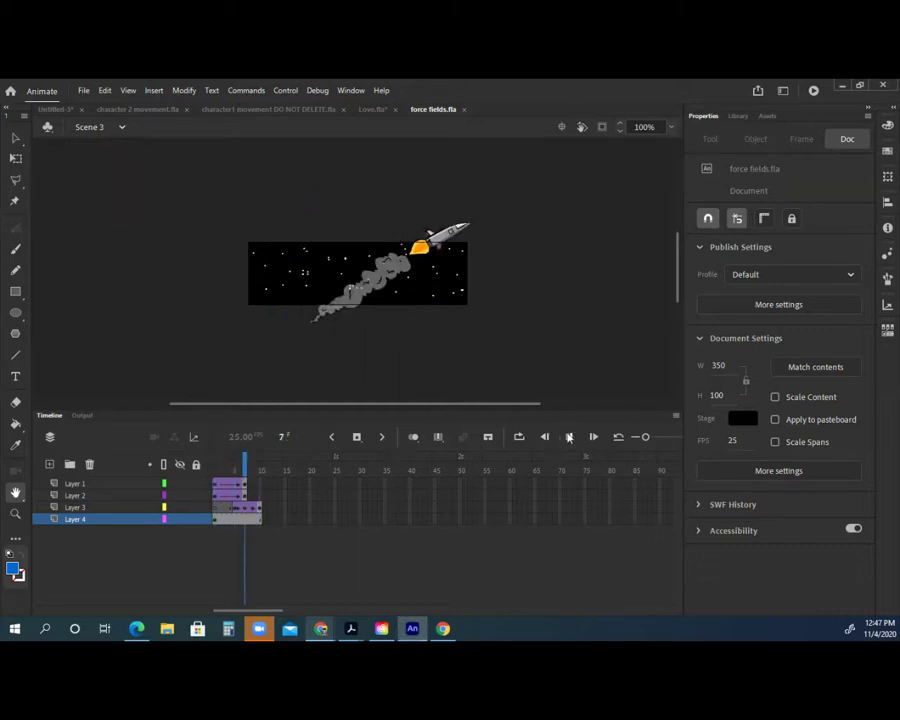
left_click(122, 127)
left_click(113, 211)
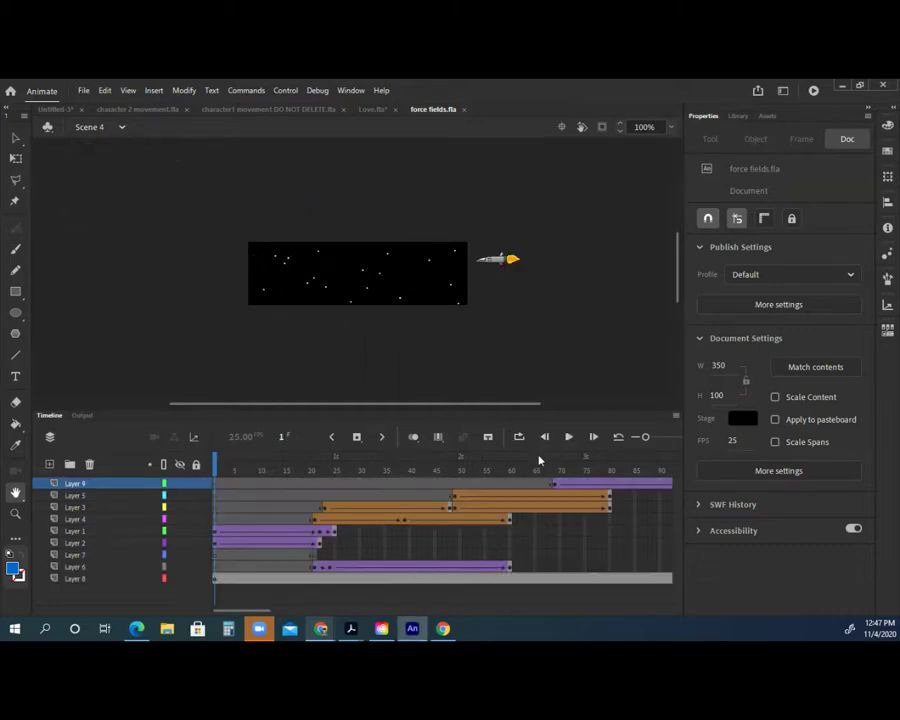
left_click(568, 437)
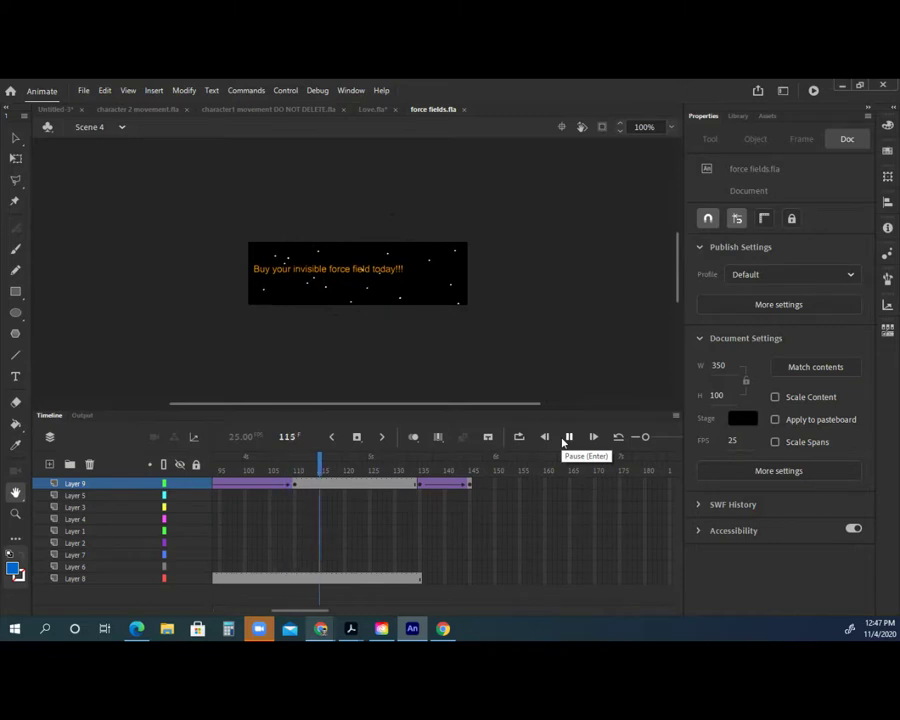
left_click(120, 128)
- Return to Scene 1, rewind to frame 1 and zoom the stage to 200%
left_click(115, 153)
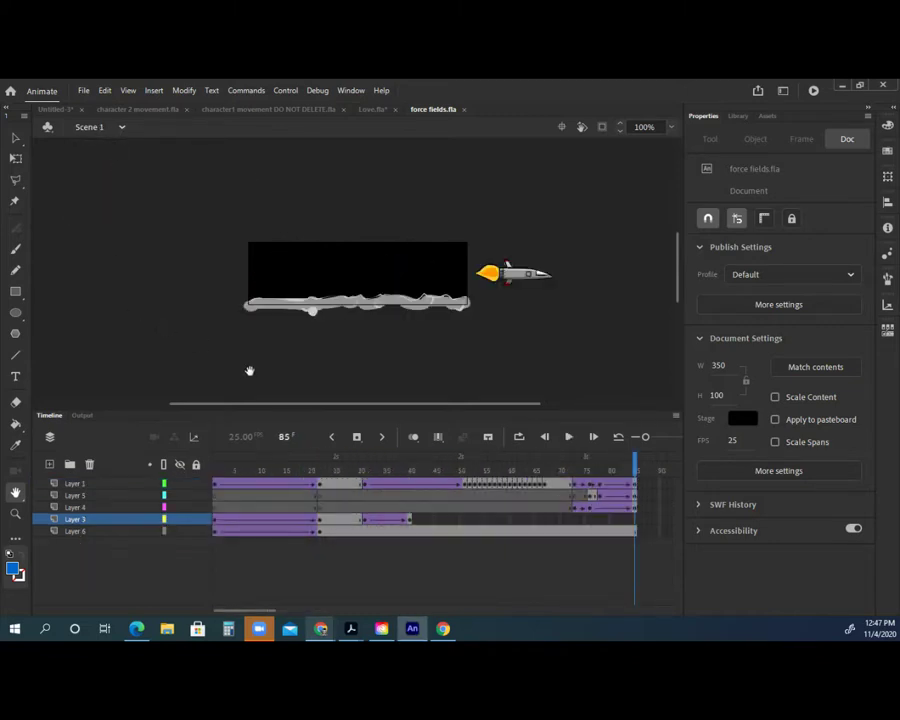
left_click(544, 436)
left_click(518, 436)
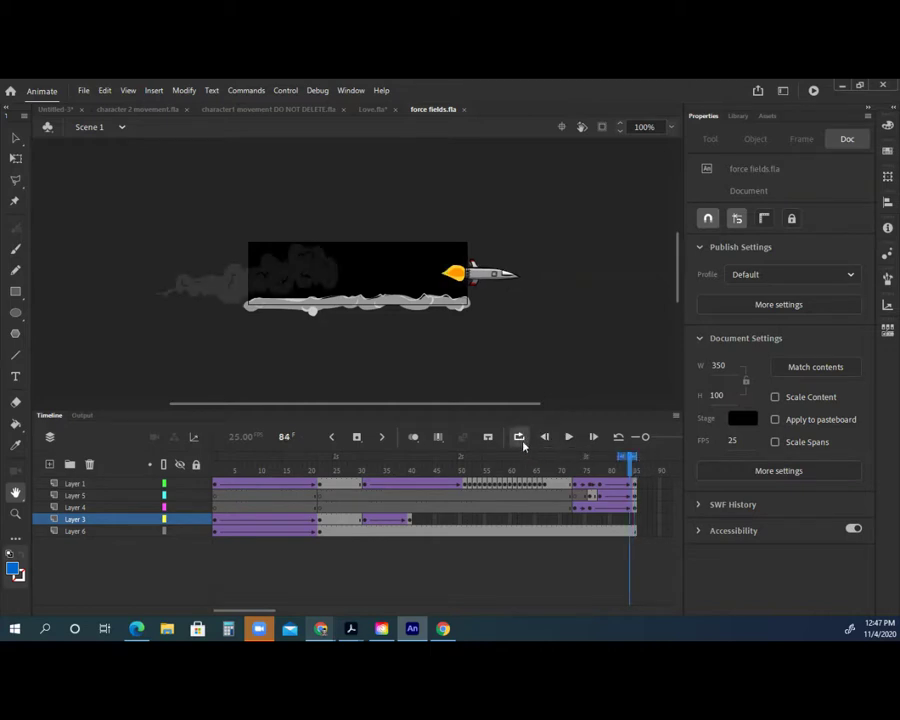
left_click(522, 441)
left_click_drag(629, 470, 188, 455)
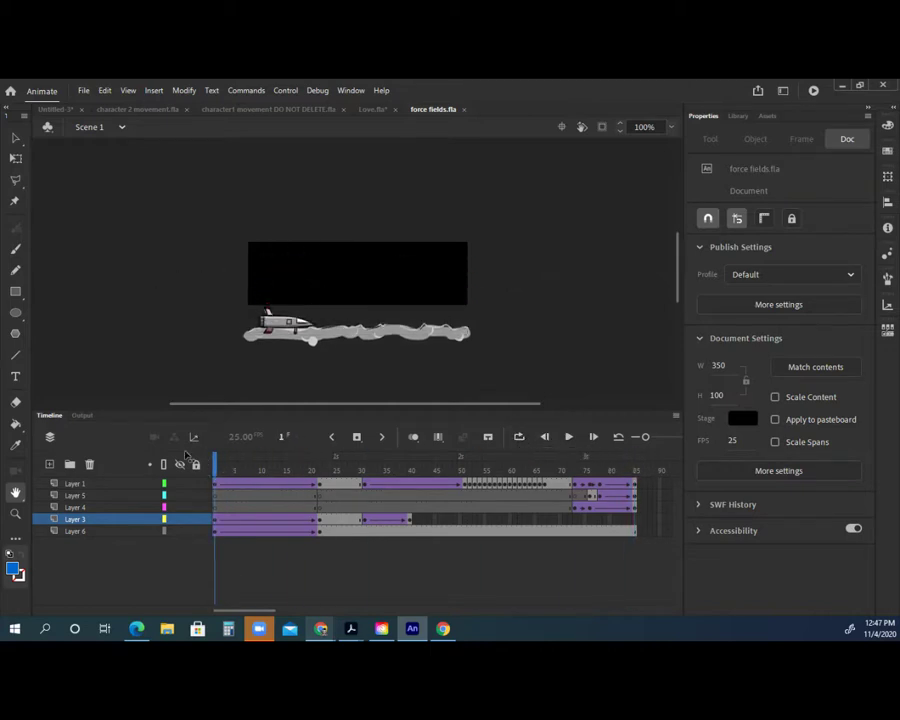
left_click(15, 512)
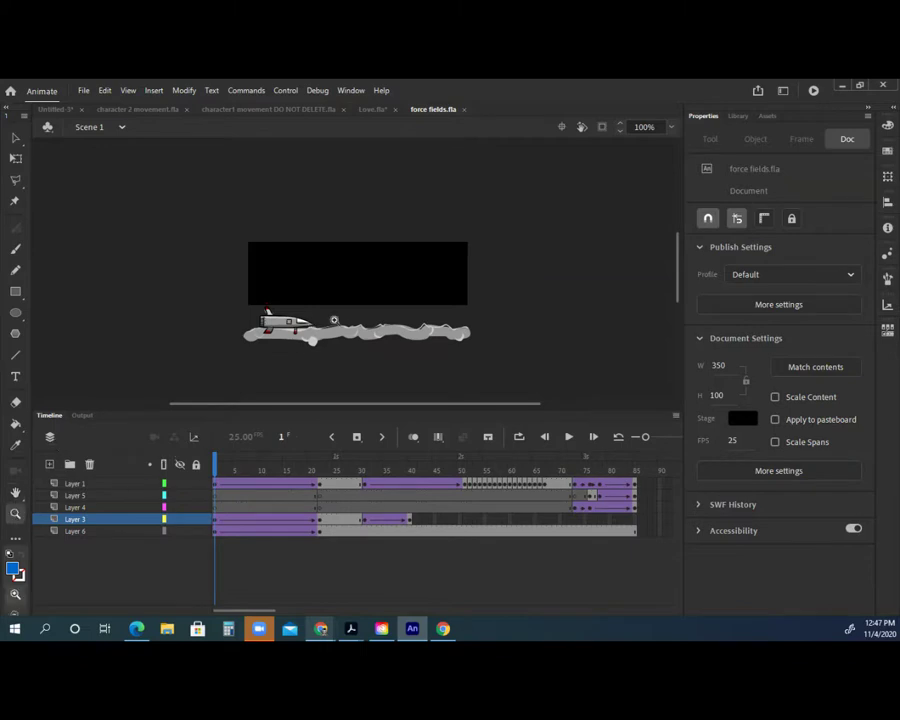
left_click(366, 292)
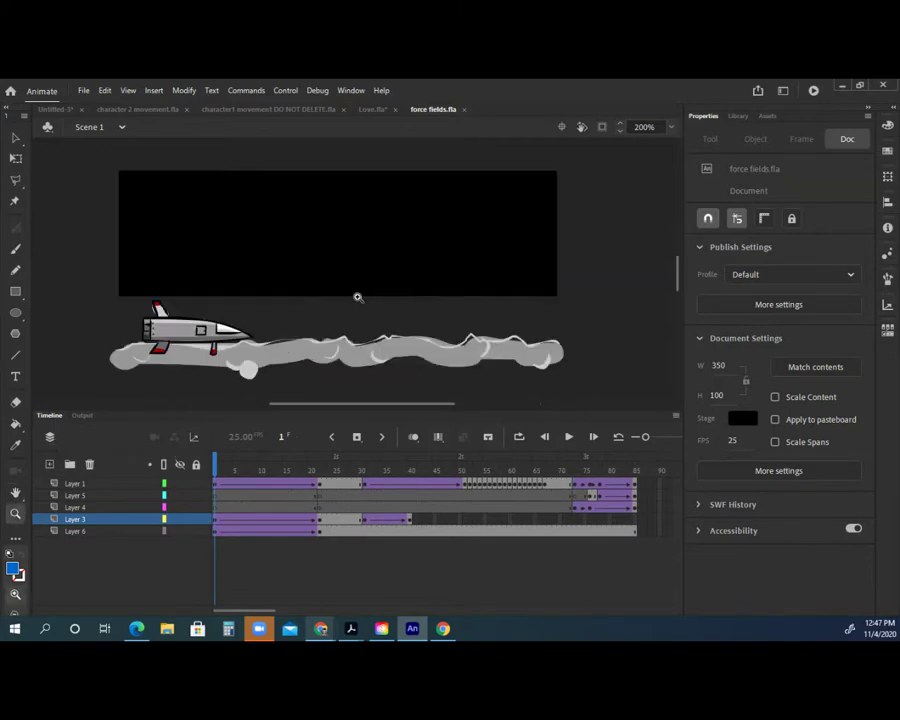
left_click(16, 139)
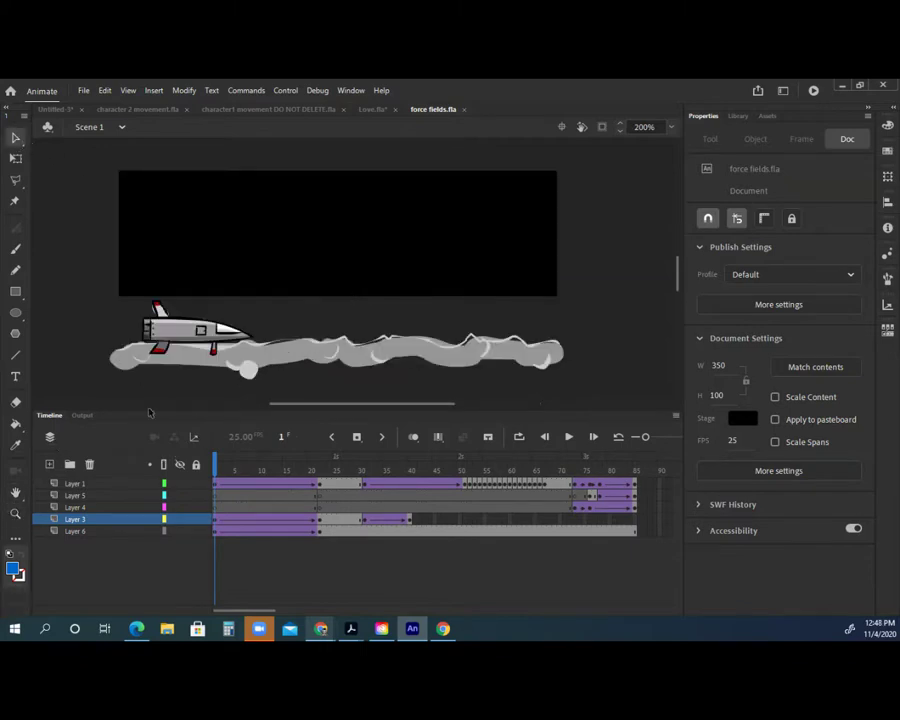
- Hide Layer 6's cloud and toggle Layer 1's visibility to show it holds the rocket
left_click(181, 531)
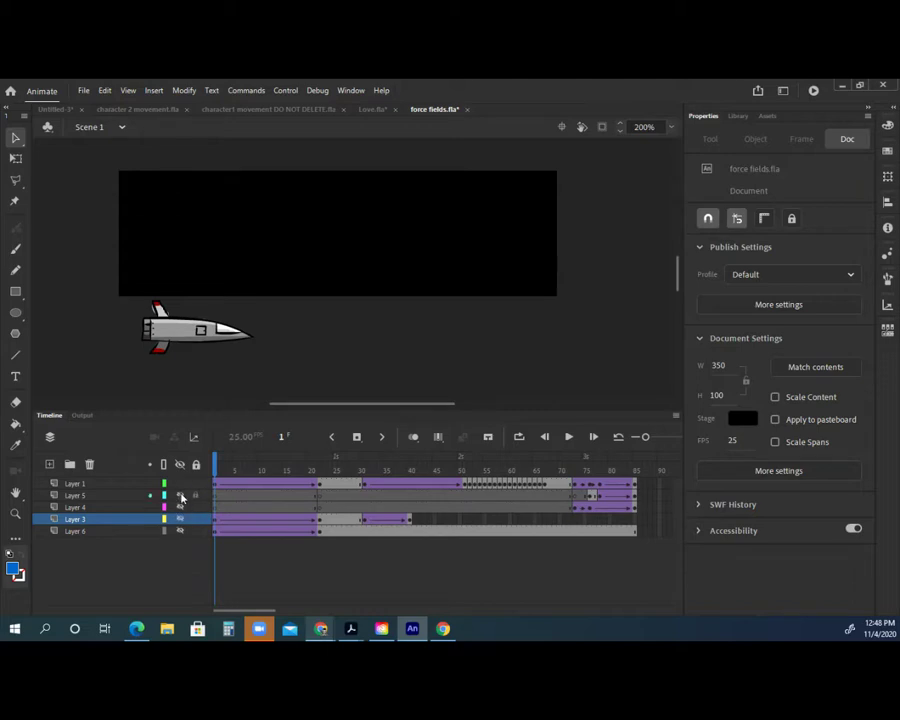
left_click(181, 484)
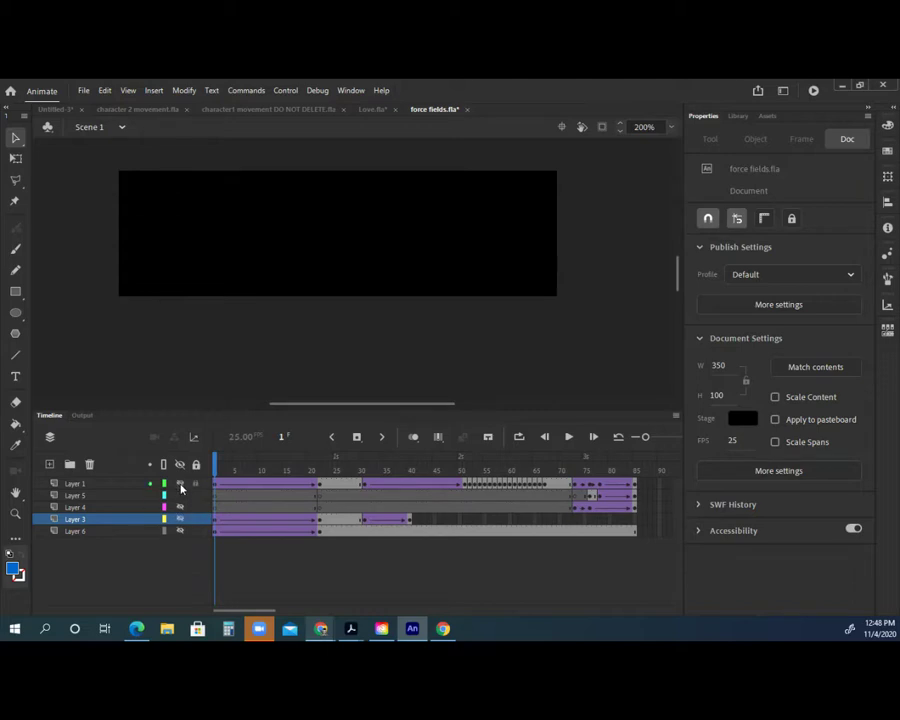
left_click(181, 486)
left_click(181, 486)
left_click(181, 487)
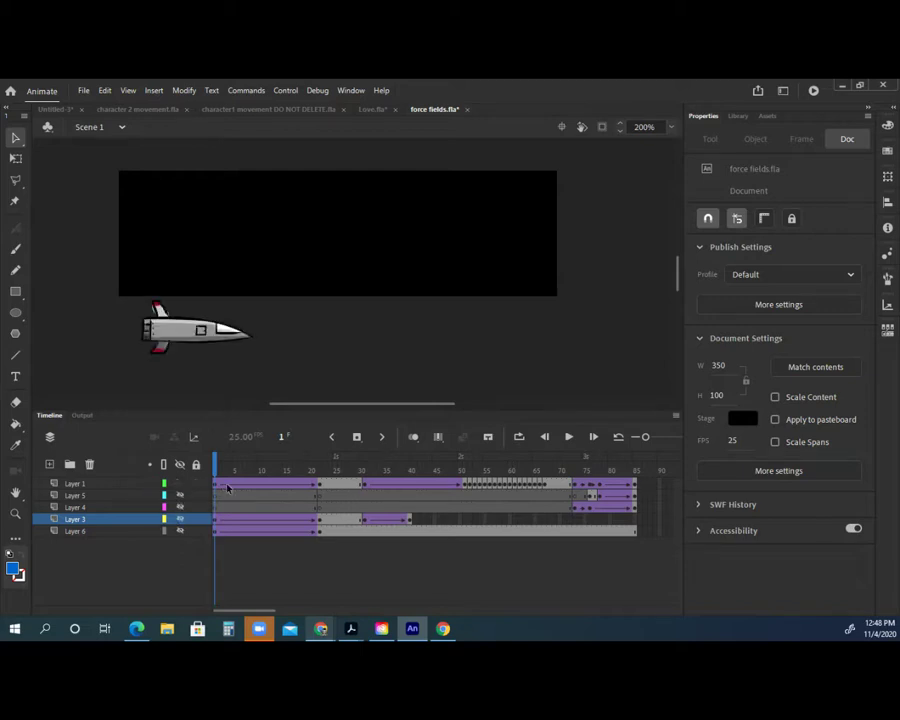
- Select Layer 1's rocket tween at frame 22 and view its frame options menu
left_click(214, 486)
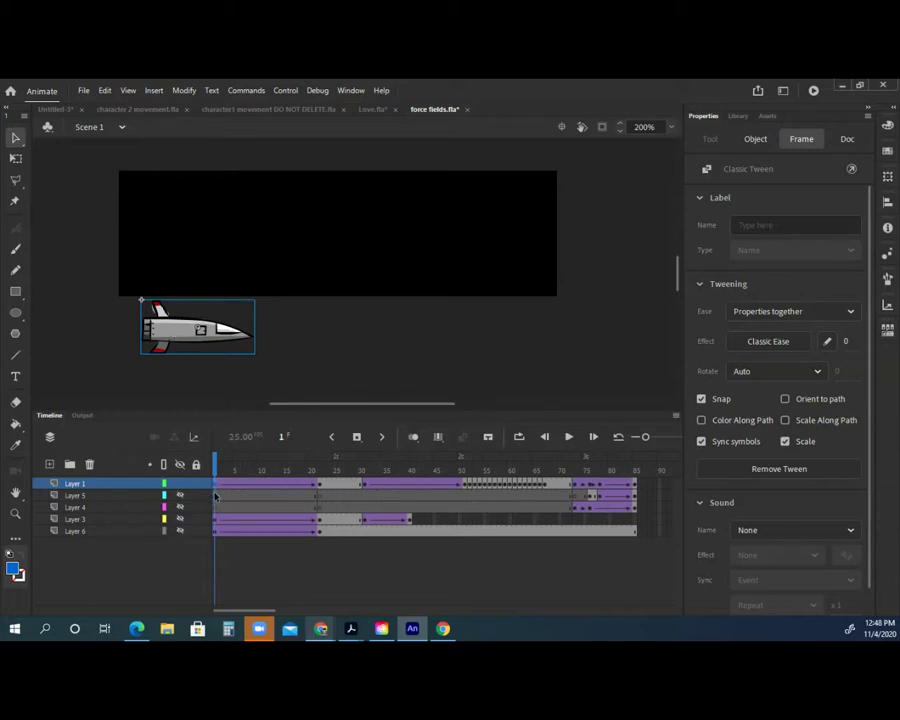
left_click(320, 487)
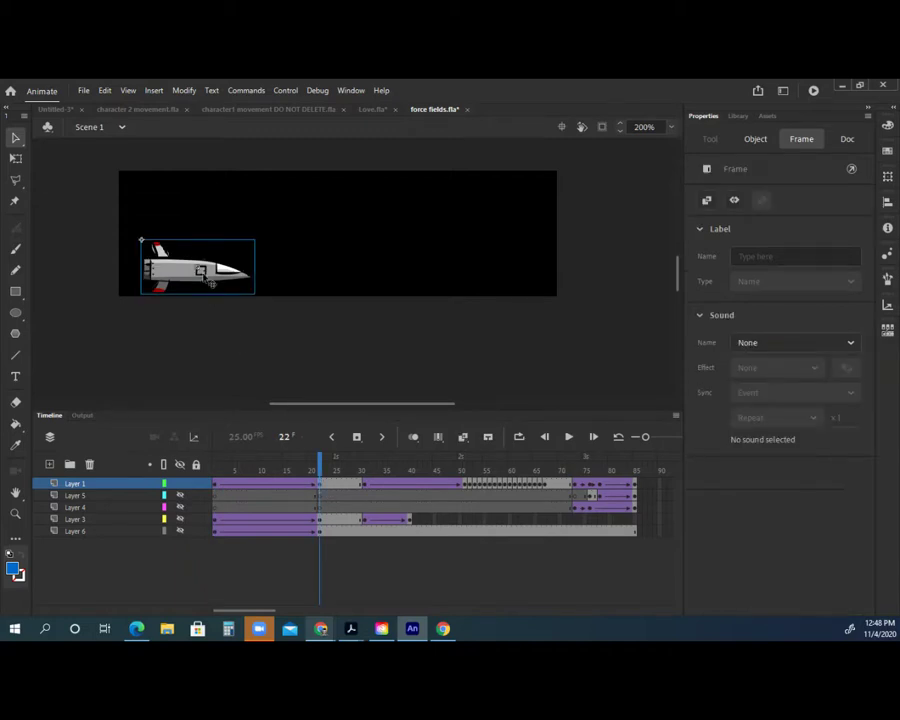
right_click(260, 488)
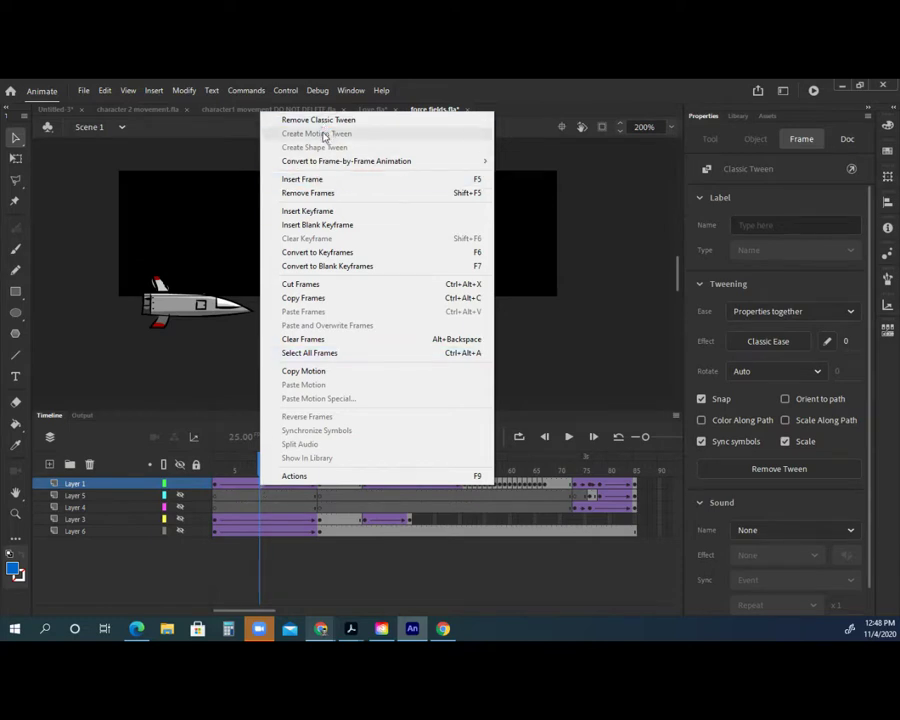
left_click(430, 199)
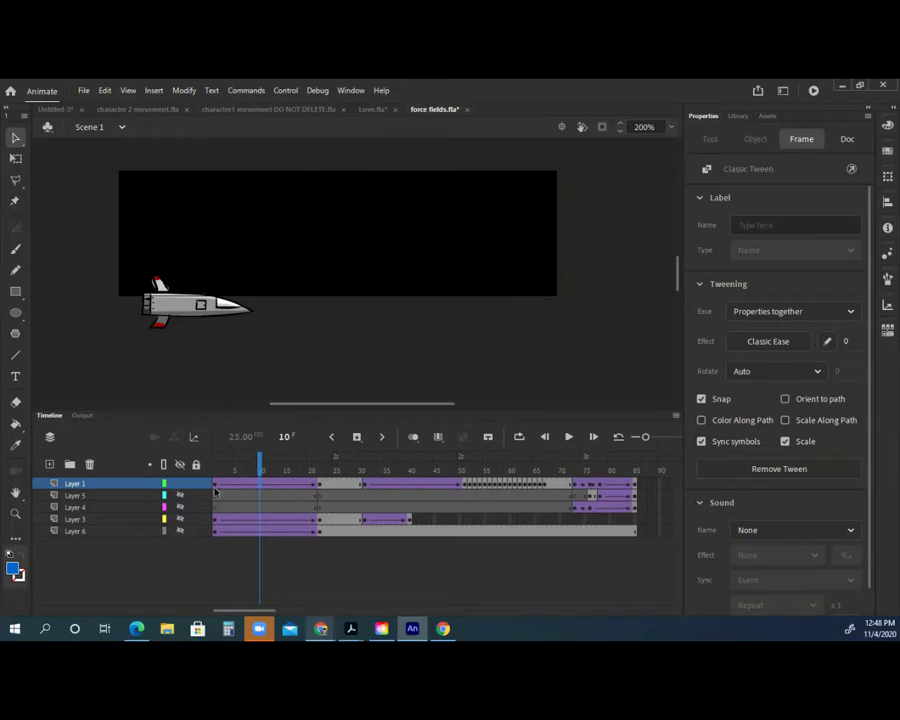
- Scrub the rocket tween from frame 4 through 31 to 51 to watch it rise
left_click_drag(261, 467, 364, 461)
left_click(365, 484)
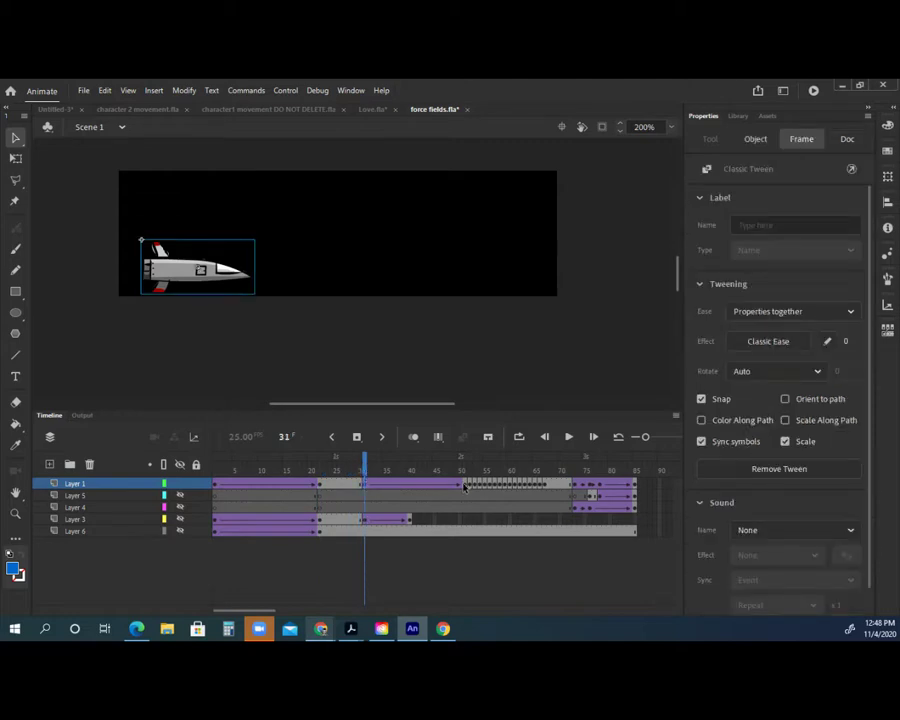
left_click(463, 487)
left_click(365, 470)
left_click_drag(365, 470, 465, 474)
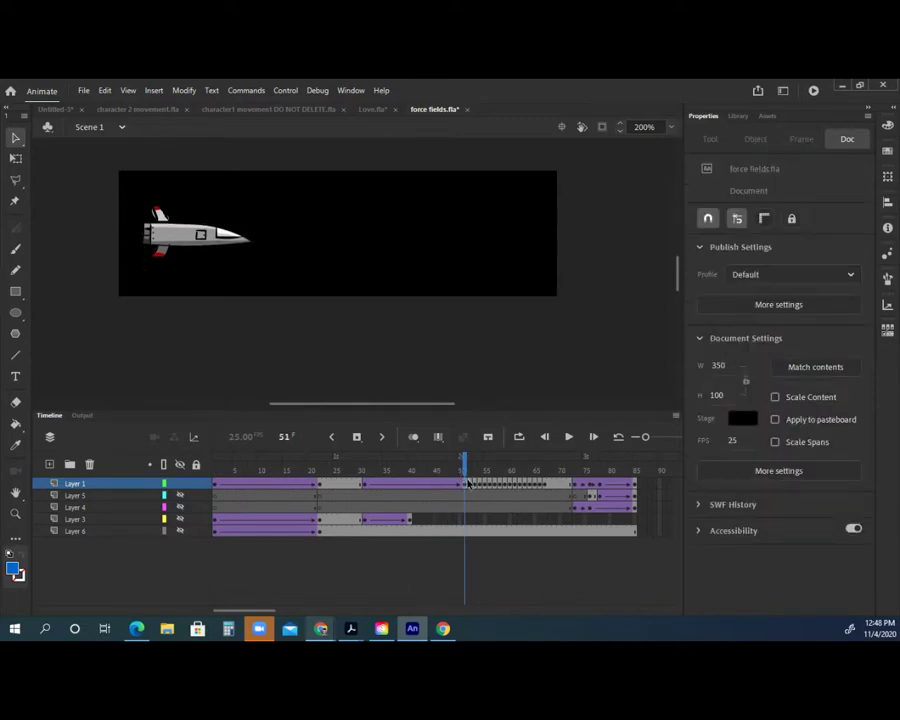
left_click(470, 485)
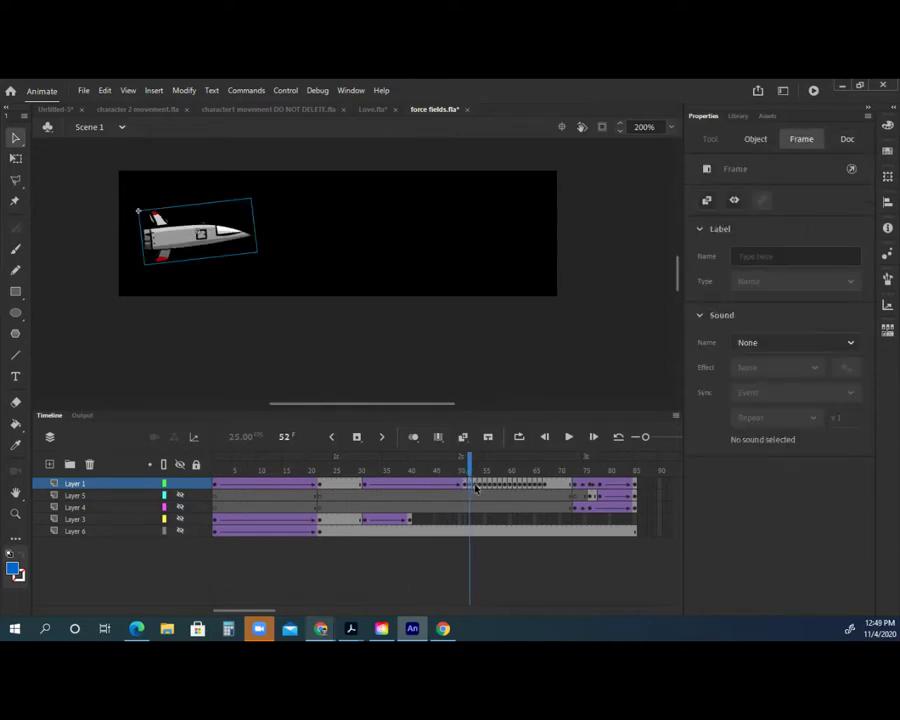
left_click(476, 487)
left_click(483, 488)
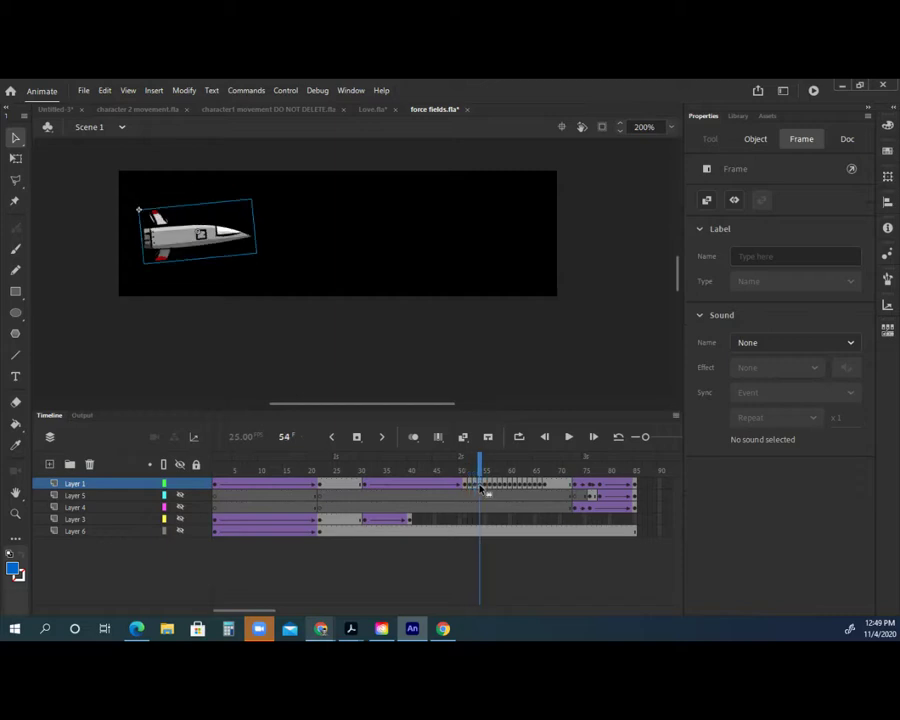
left_click(487, 487)
left_click(492, 485)
left_click(497, 485)
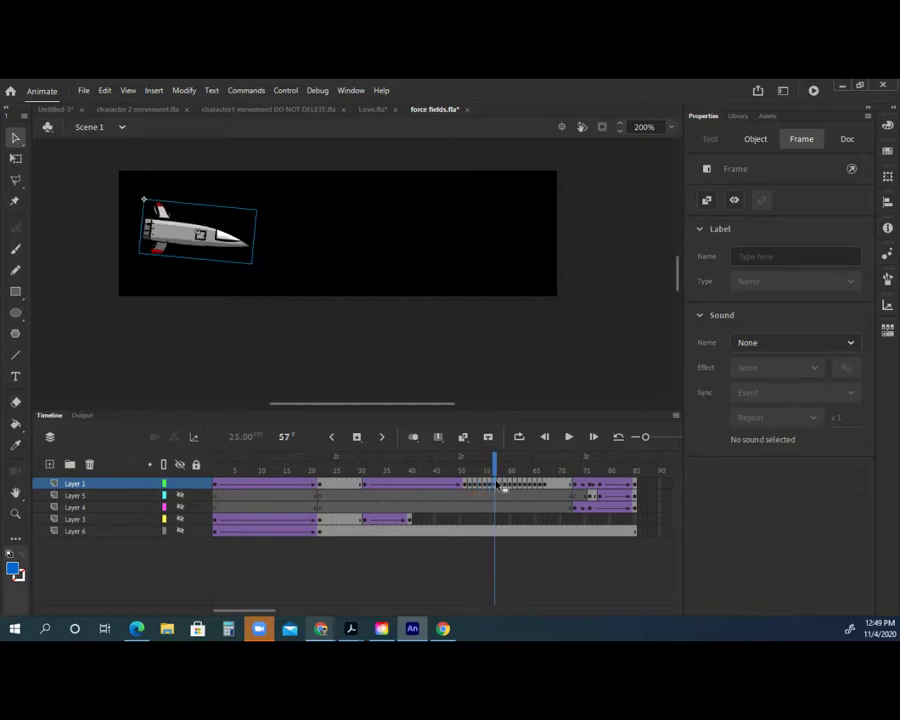
left_click_drag(497, 465, 575, 474)
left_click(575, 484)
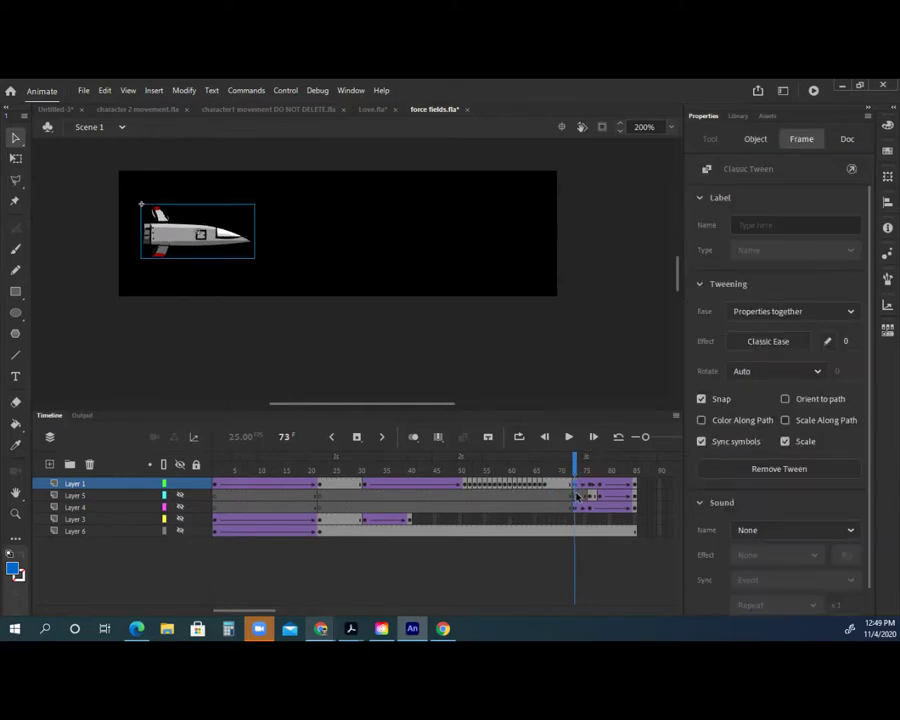
left_click(591, 489)
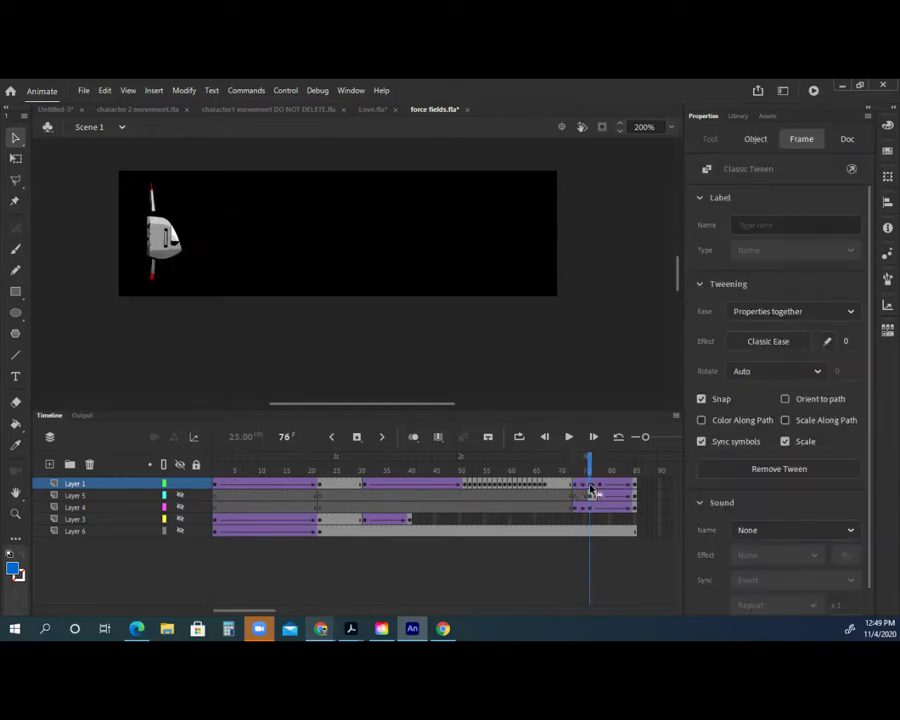
left_click(584, 467)
mouse_move(584, 467)
left_mouse_down()
mouse_move(609, 470)
mouse_move(601, 470)
left_mouse_up()
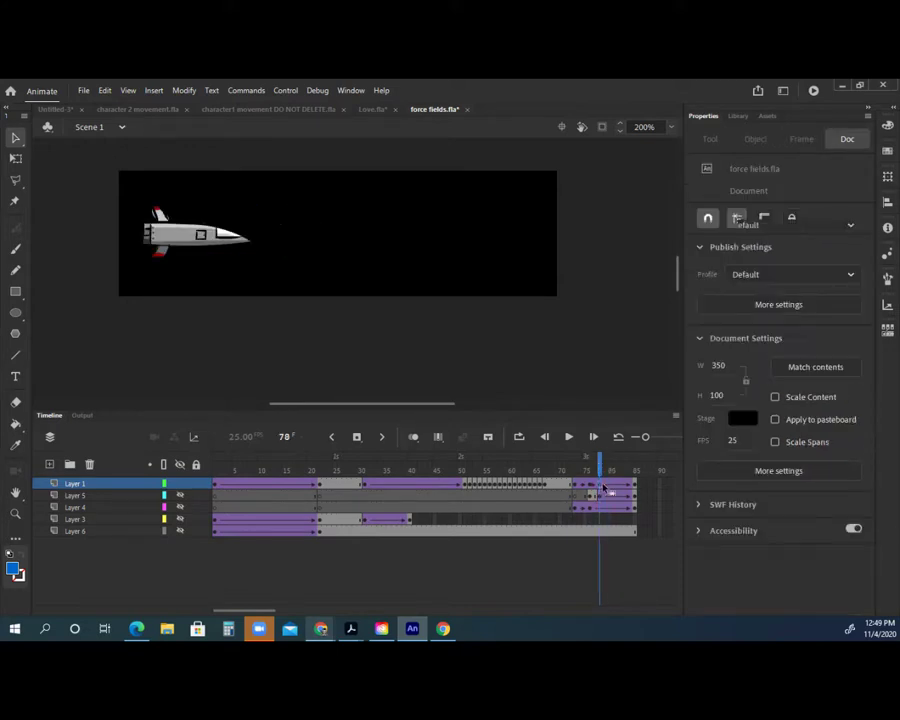
left_click(609, 490)
left_click(635, 468)
left_click(599, 465)
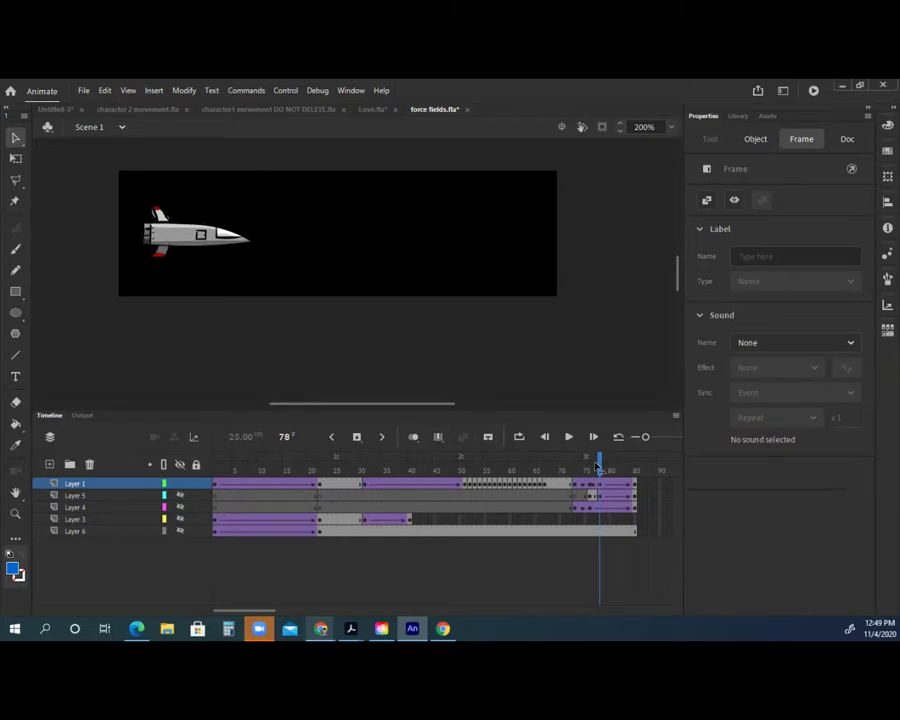
key("Return")
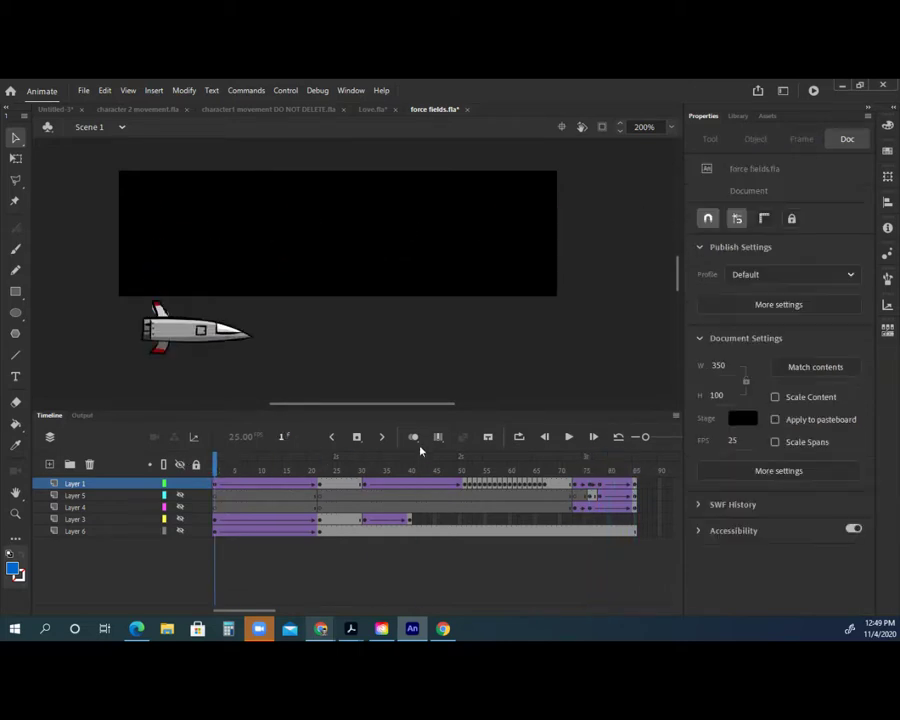
left_click(569, 437)
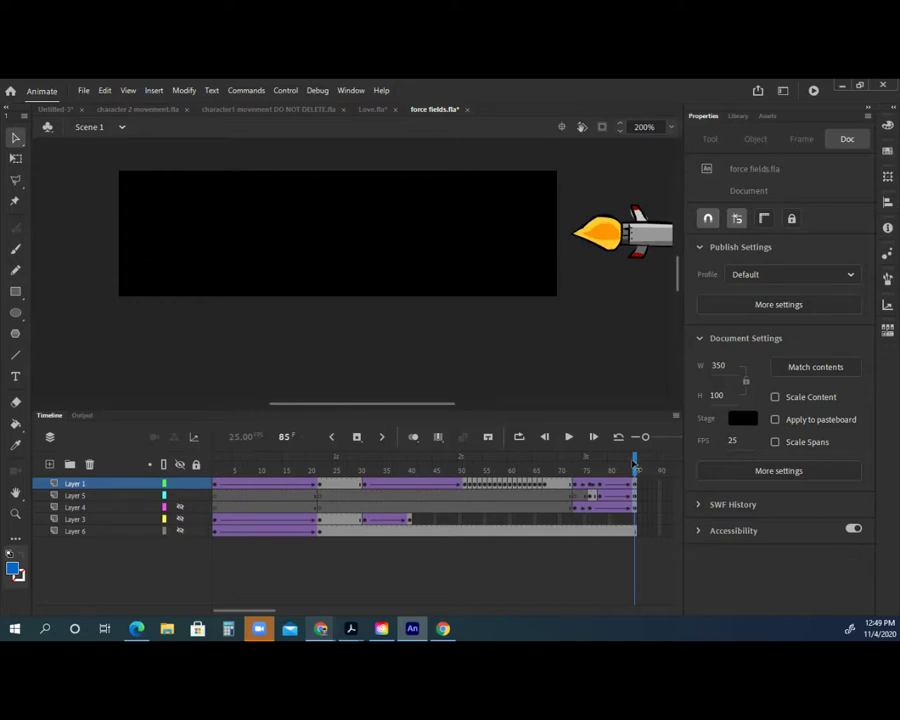
left_click_drag(633, 460, 575, 460)
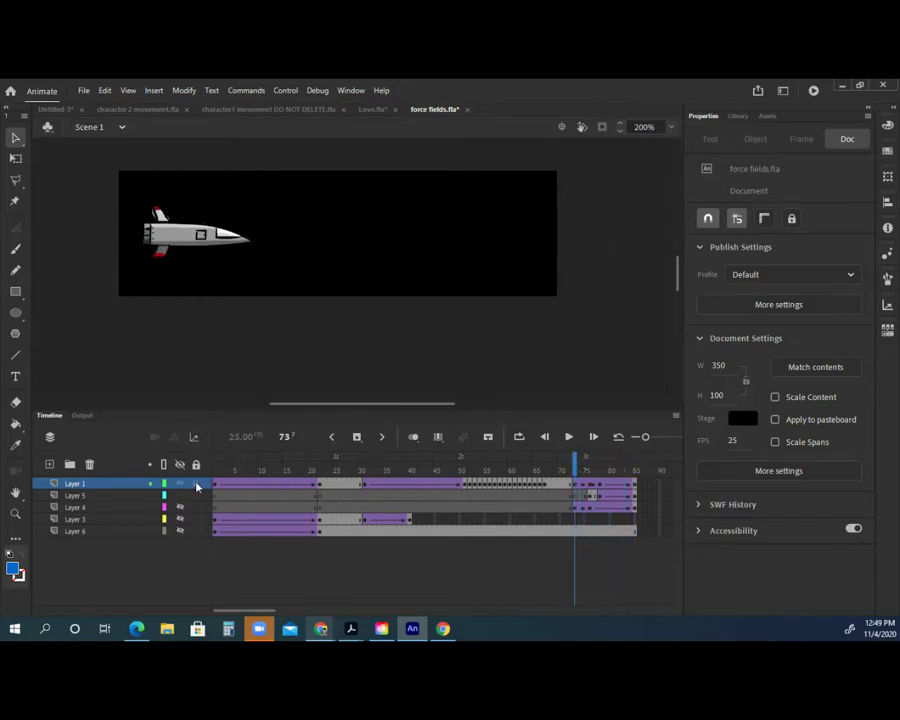
left_click(180, 484)
left_click_drag(500, 460, 449, 460)
left_click(568, 437)
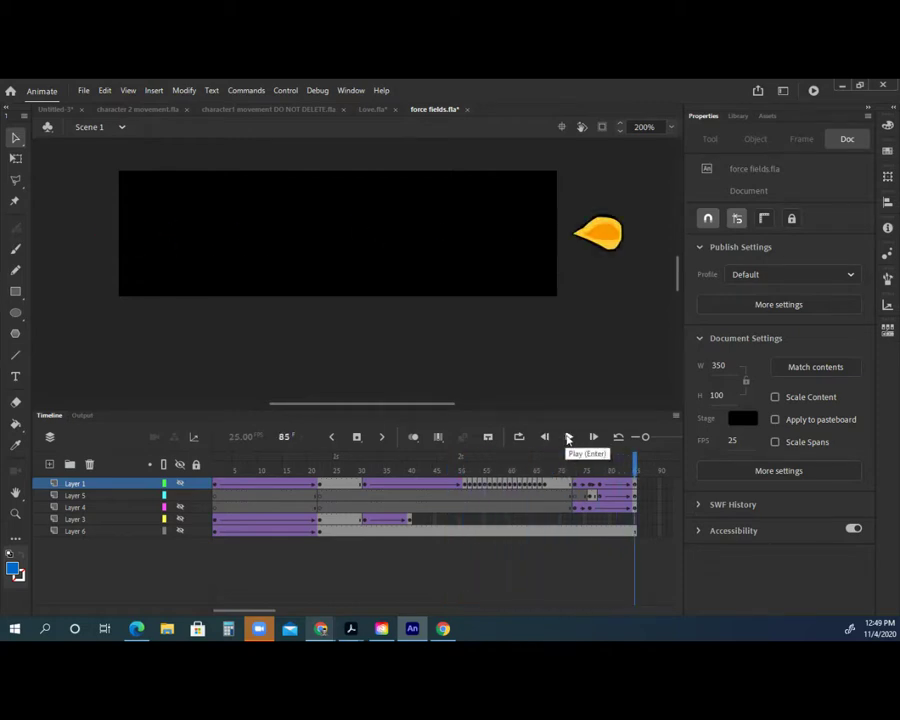
left_click(180, 483)
left_click_drag(636, 467, 395, 467)
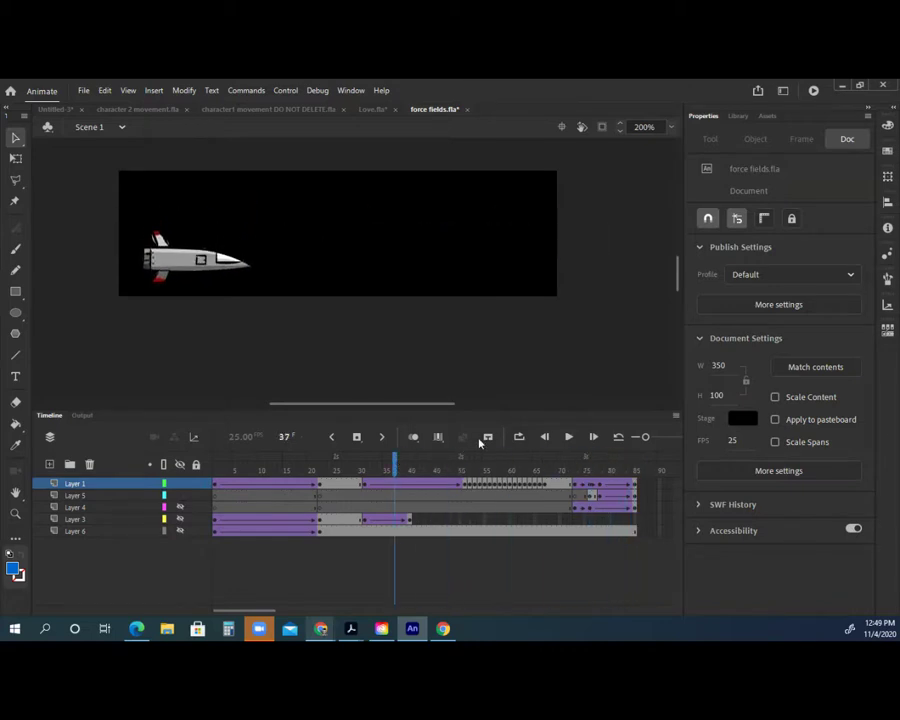
left_click(568, 437)
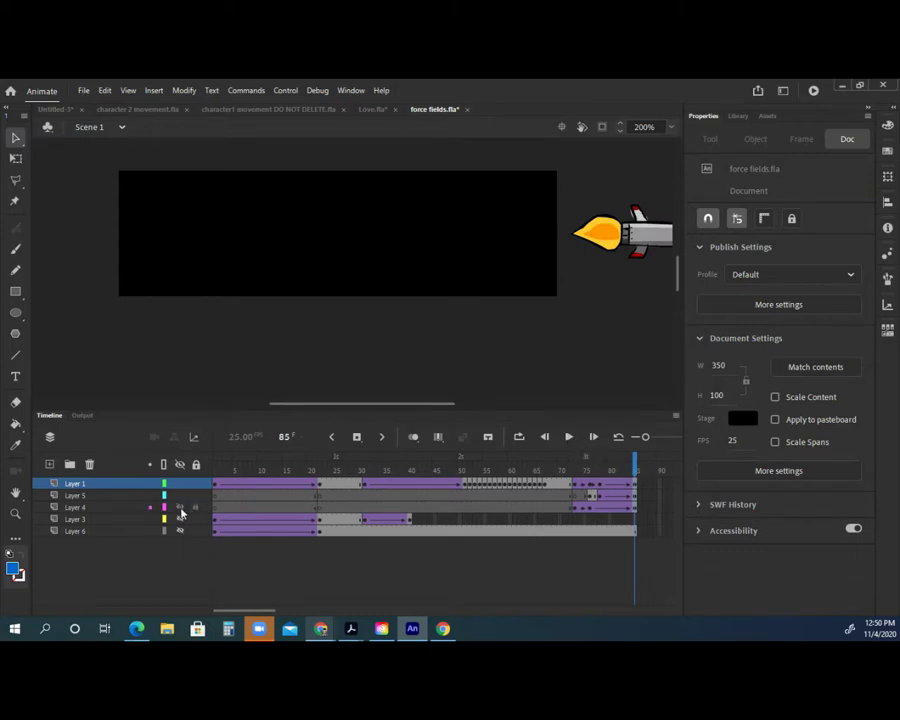
left_click_drag(633, 467, 585, 462)
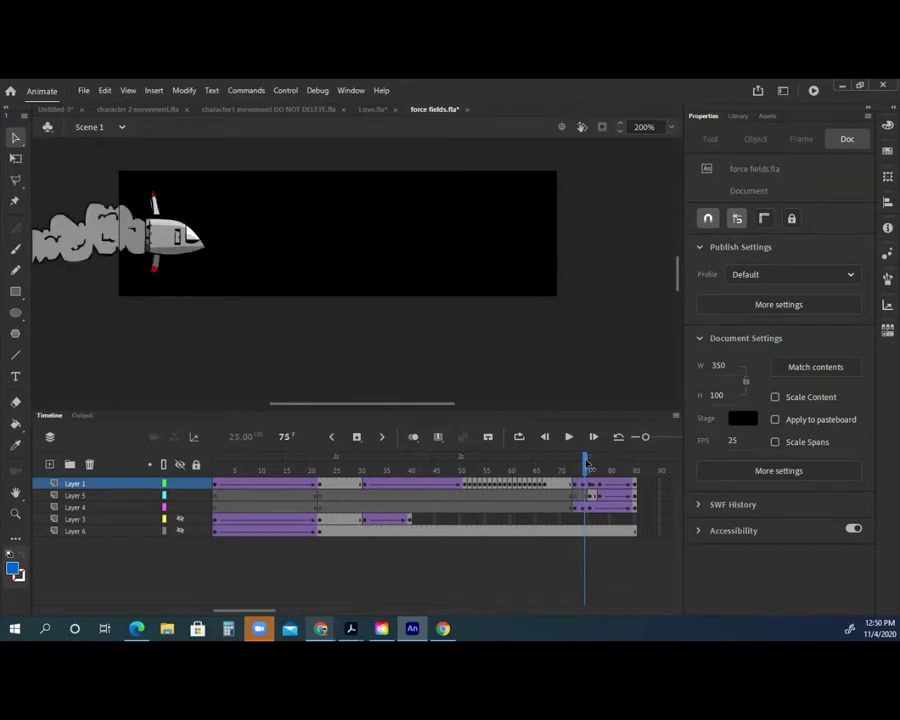
- Hide the rocket layer and play the smoke animation from frame 70 to the end
left_click(181, 496)
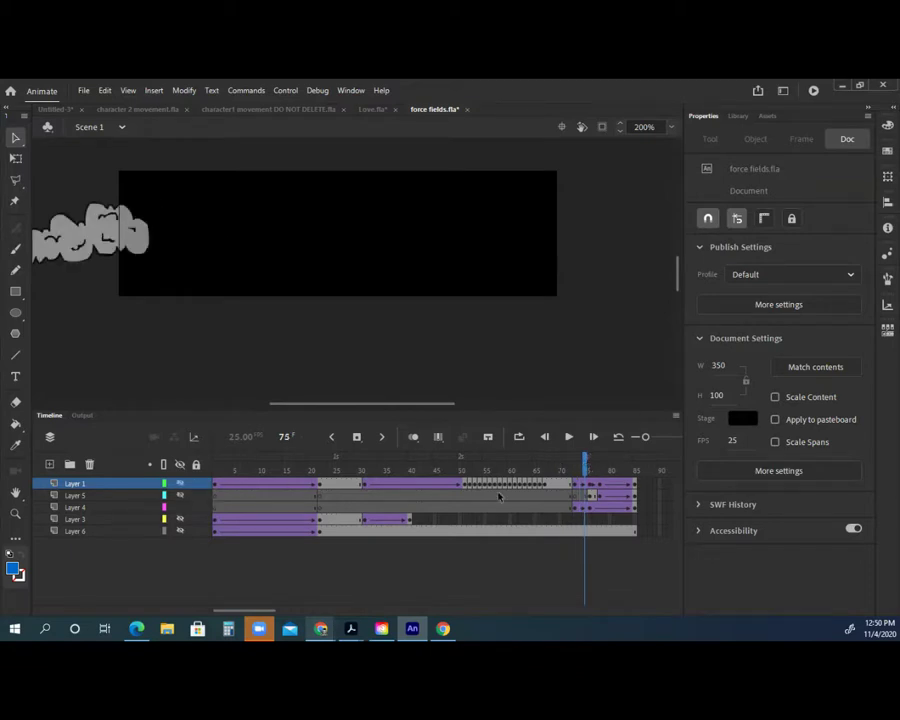
left_click_drag(586, 464, 560, 464)
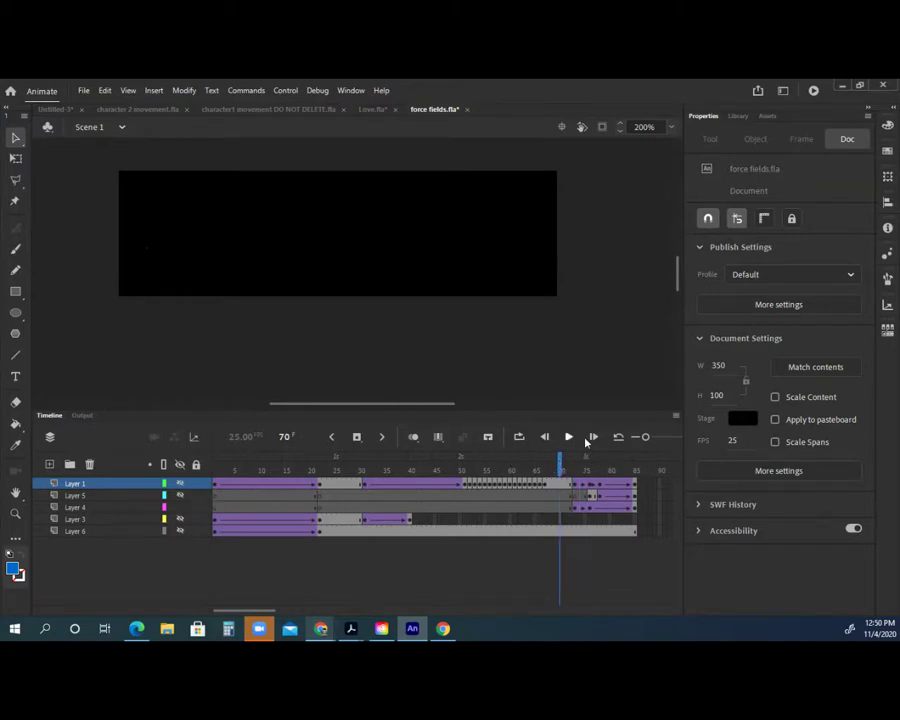
left_click(568, 439)
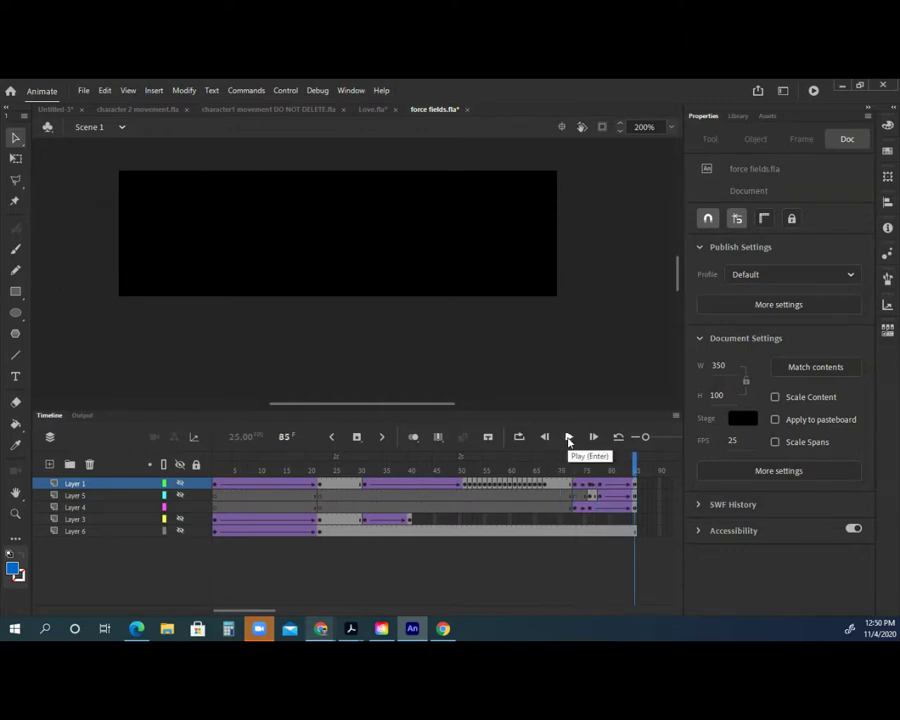
- Inspect Layer 4's classic tween at frames 73, 76 and 85, then replay the cloud from 76
left_click(575, 510)
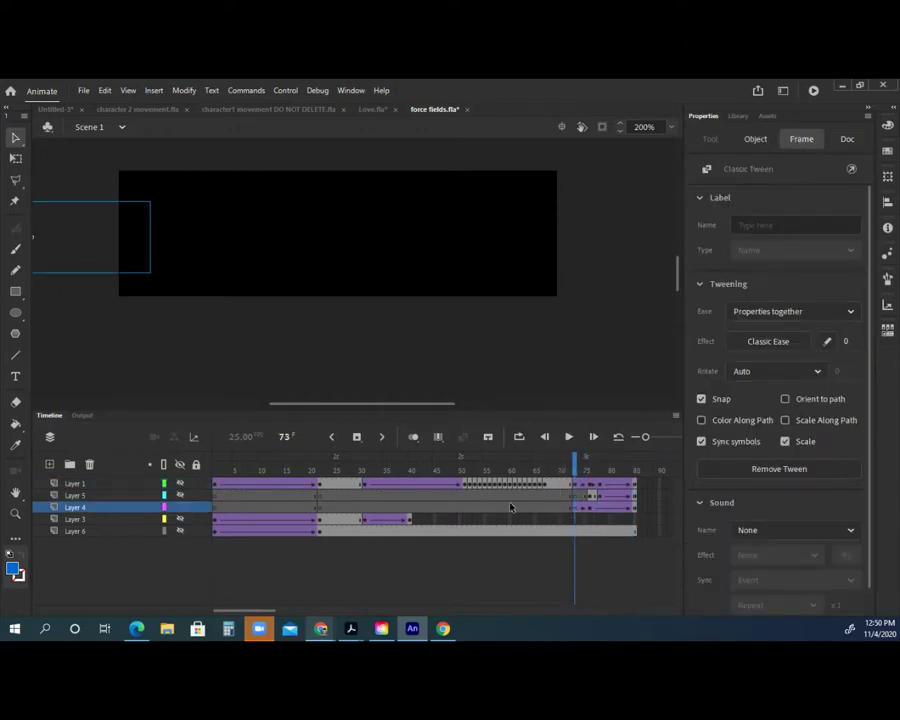
left_click(590, 512)
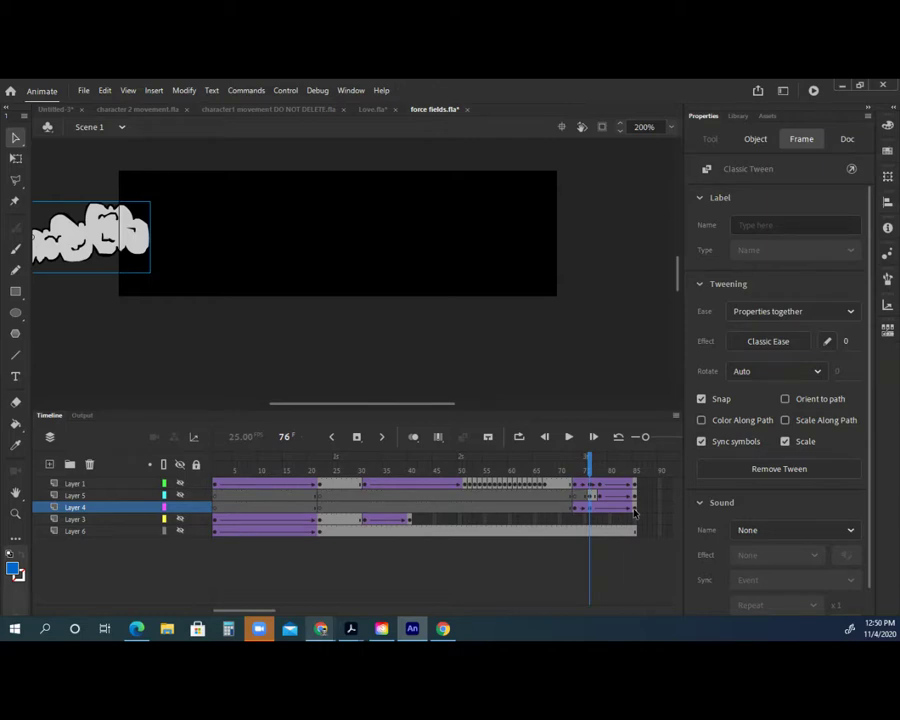
left_click(635, 510)
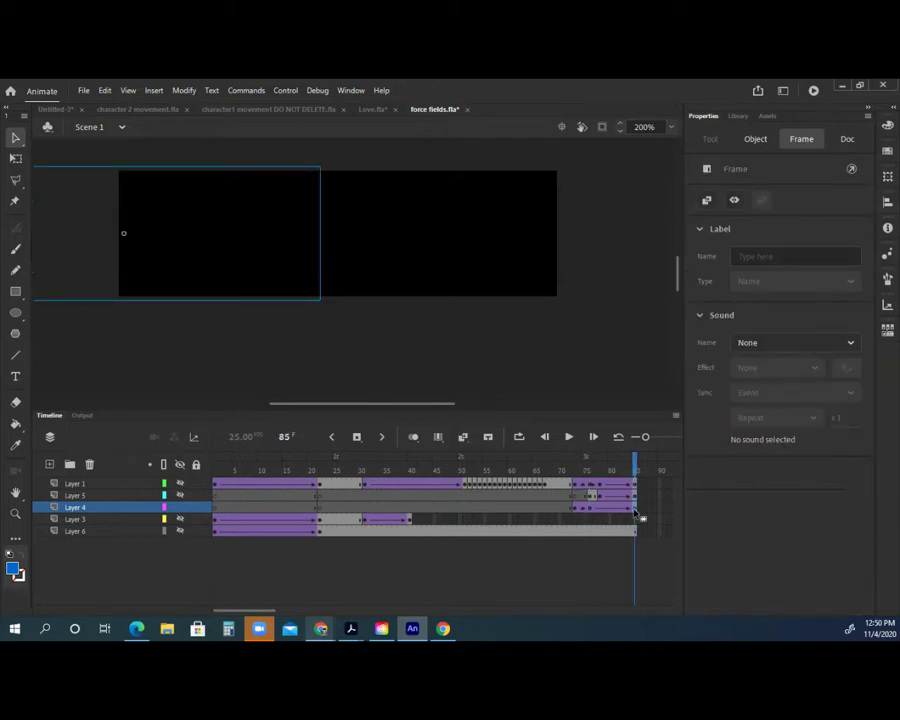
left_click(590, 510)
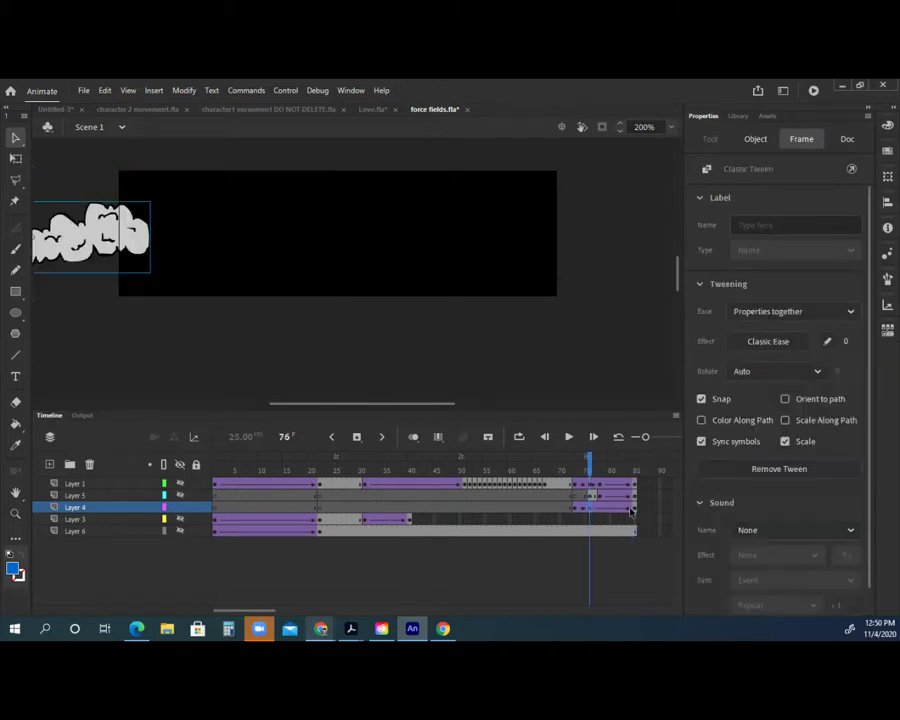
left_click(635, 510)
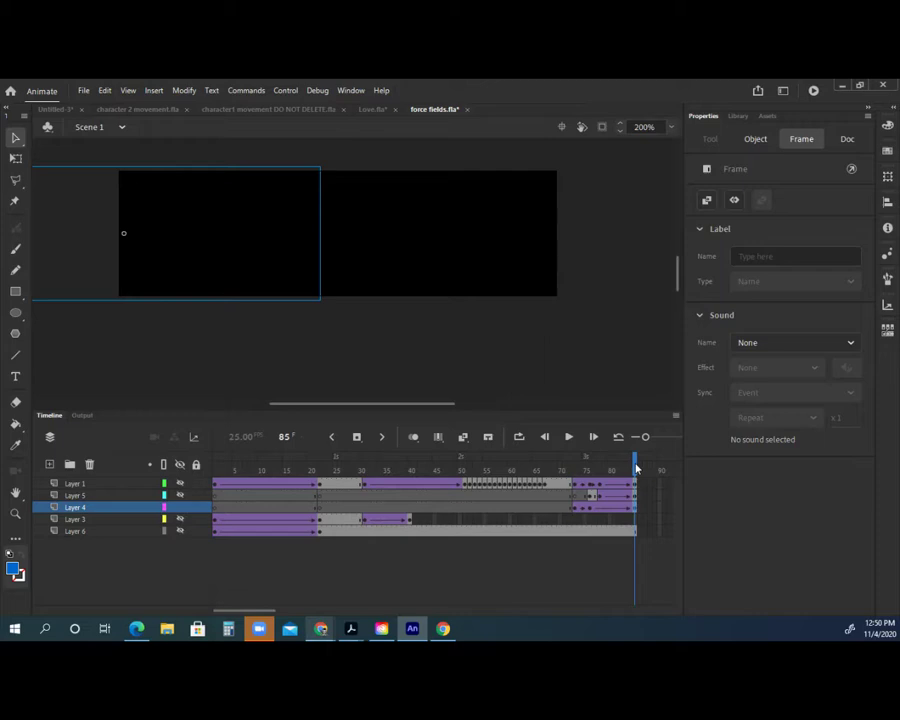
left_click_drag(636, 468, 519, 458)
left_click(568, 438)
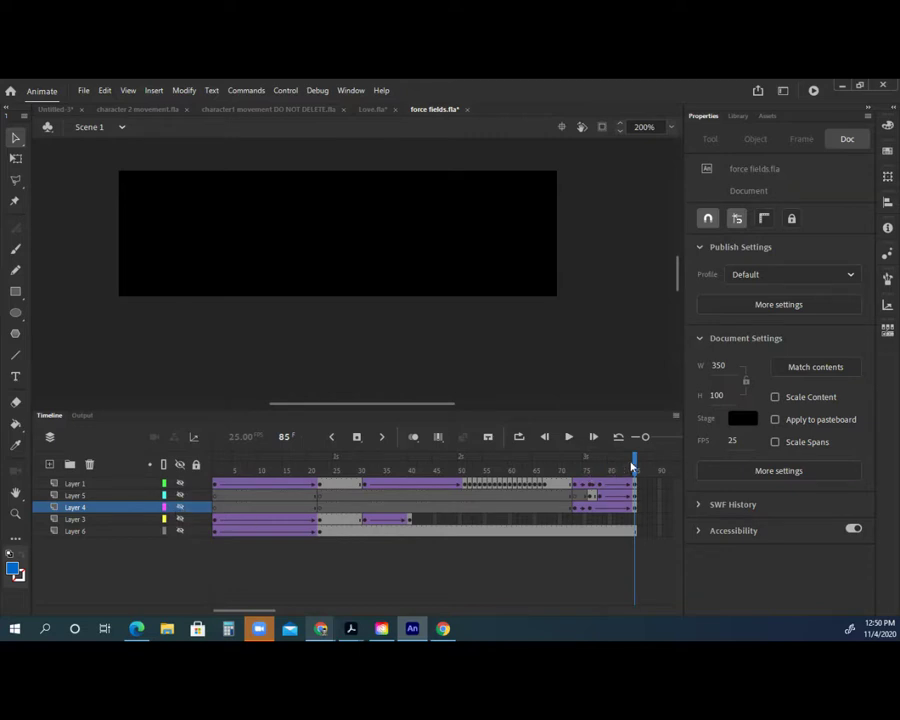
- Unhide Layers 1 and 3 so the rocket and long grey smoke trail show at frame 5
left_click_drag(609, 461, 220, 465)
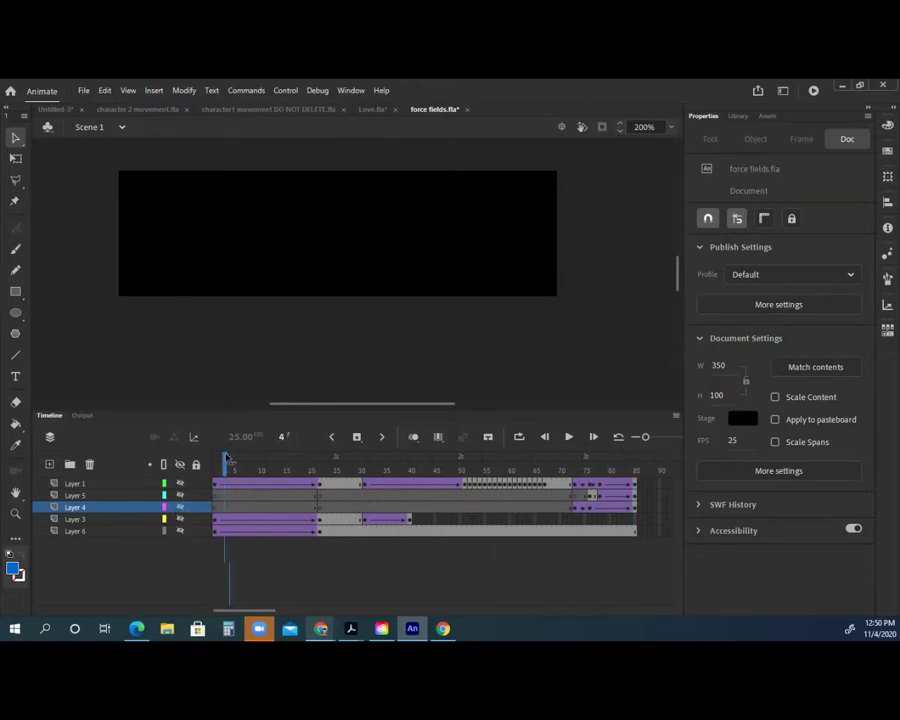
left_click(181, 516)
left_click(216, 462)
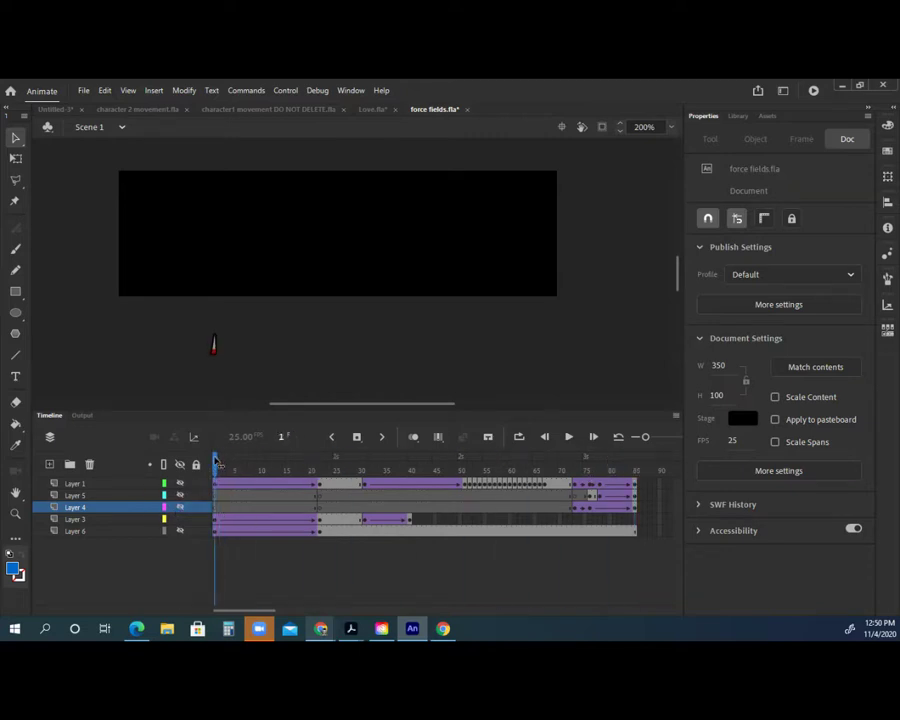
left_click_drag(216, 461, 230, 486)
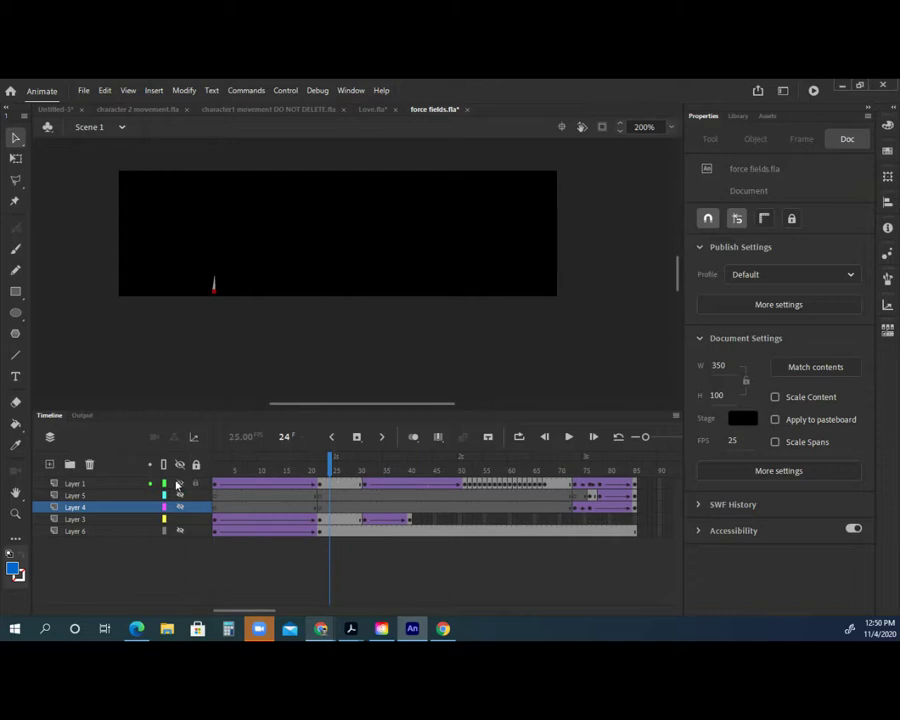
left_click(179, 484)
left_click_drag(331, 465, 349, 472)
left_click(235, 470)
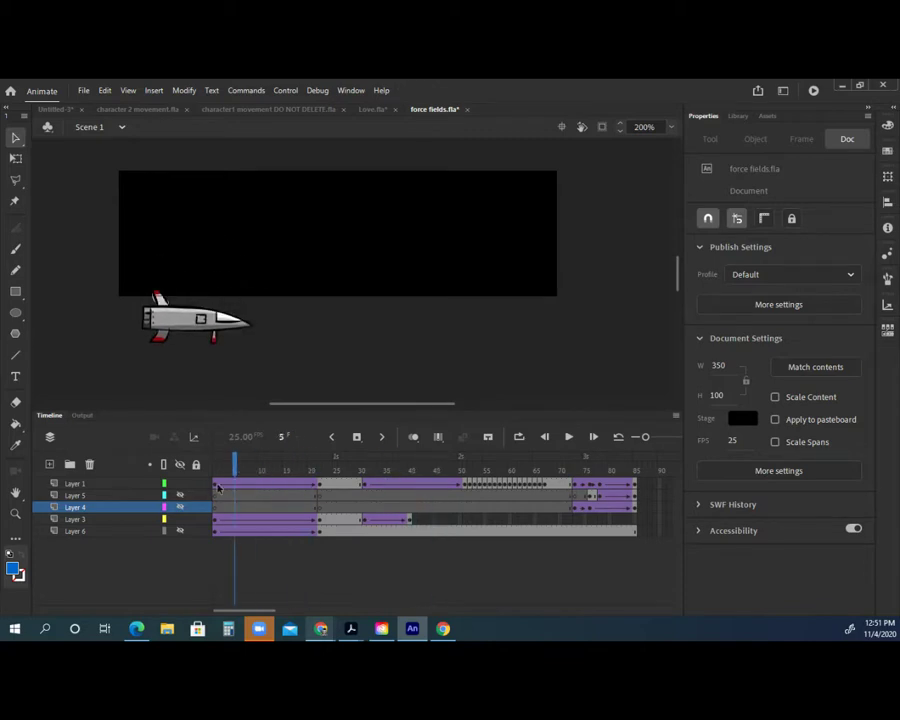
left_click(181, 520)
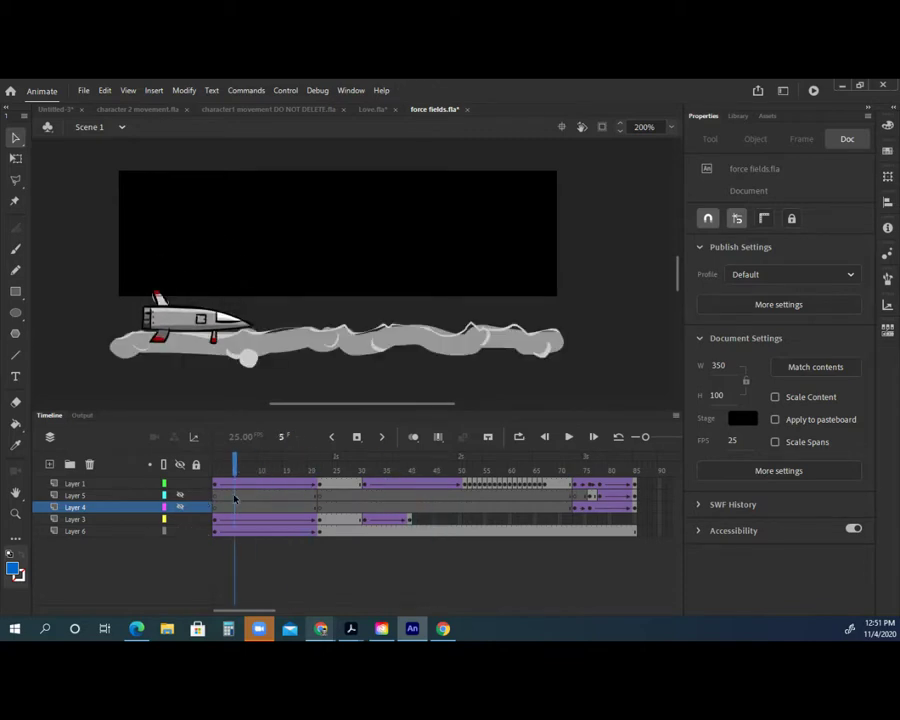
left_click_drag(240, 468, 270, 457)
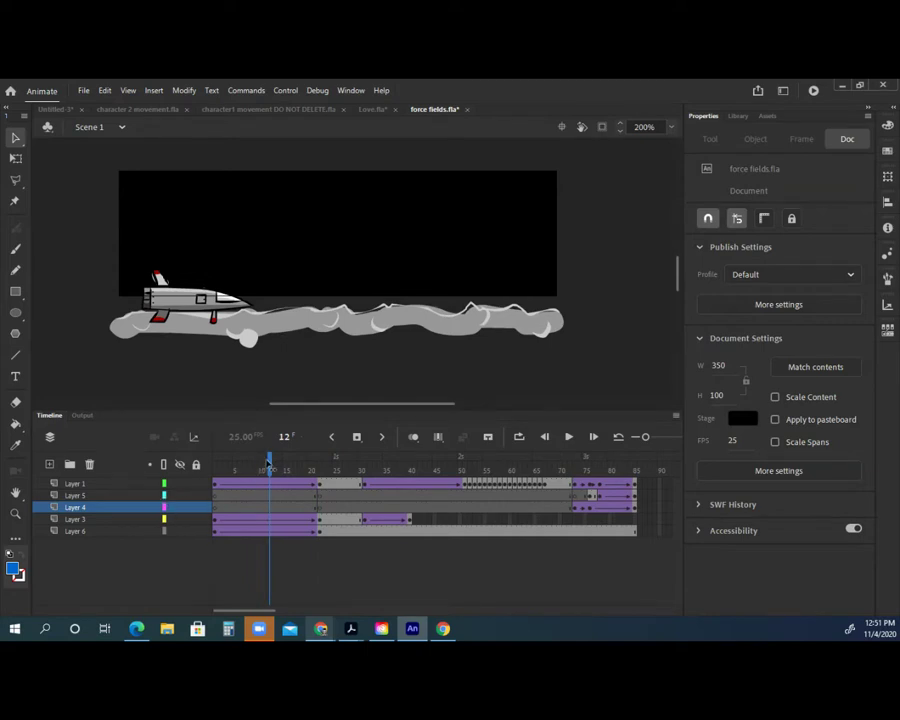
left_click_drag(268, 458, 212, 465)
left_click(569, 437)
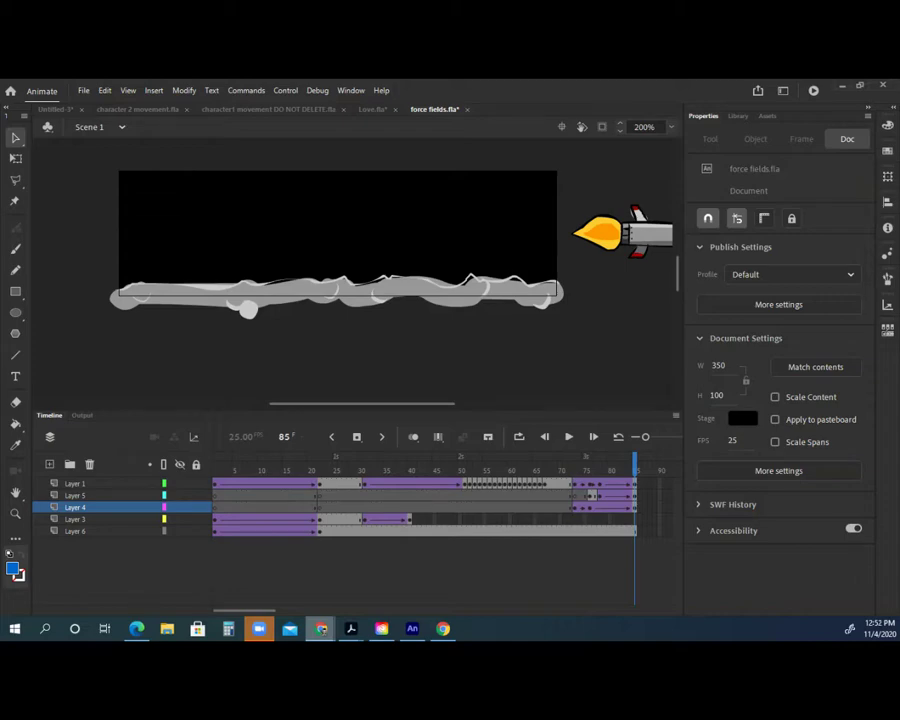
left_click(321, 628)
- Maximize the browser, play and pause the Star Wars clip, then switch to the Midnight Gospel post
left_click_drag(355, 155, 421, 124)
double_click(421, 124)
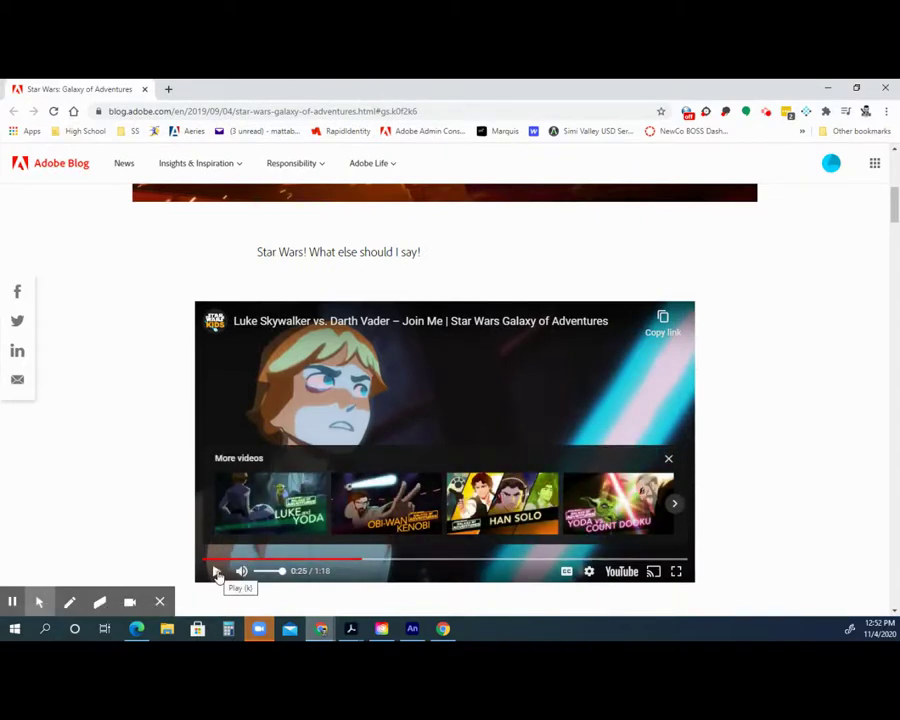
left_click(216, 572)
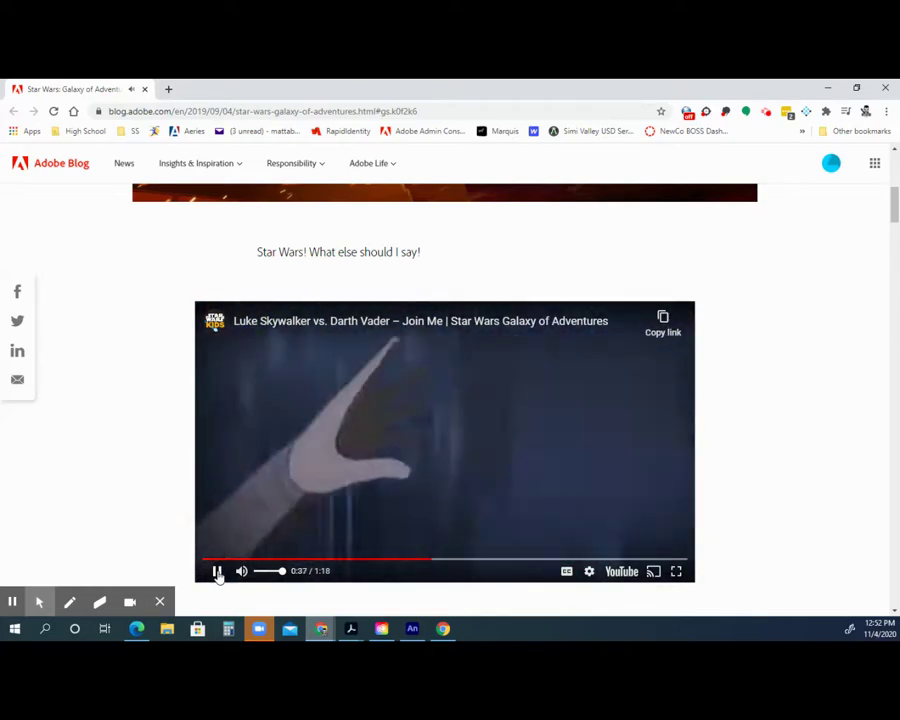
left_click(217, 572)
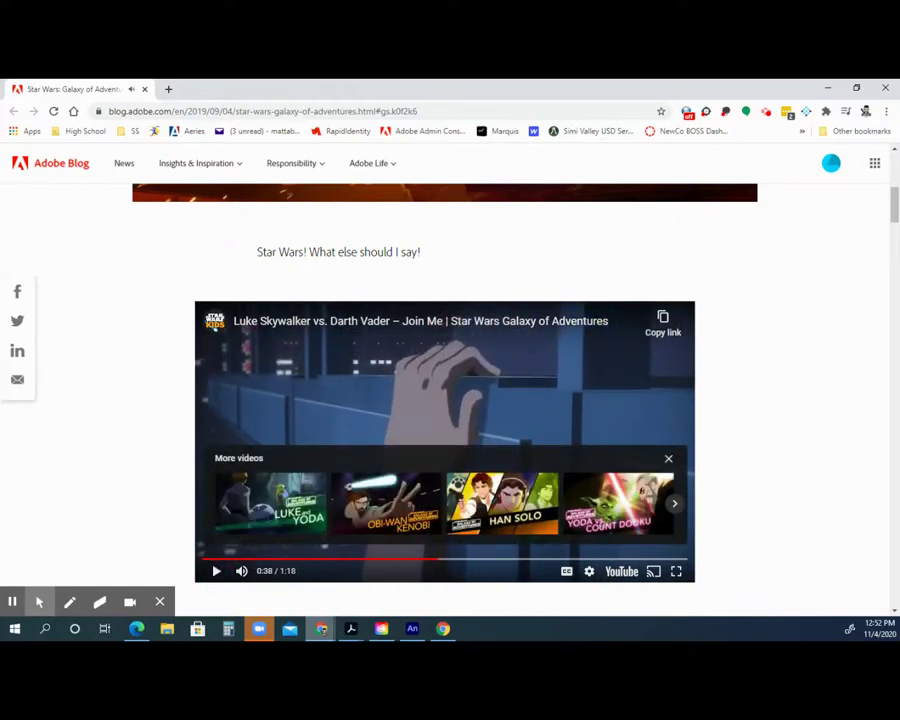
key("alt+Tab")
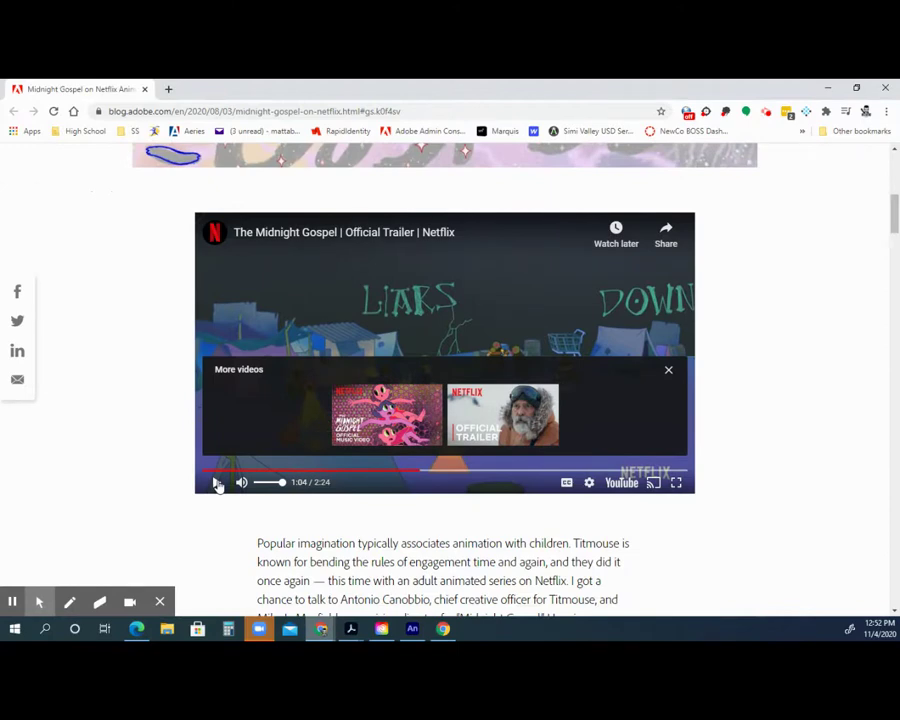
- Play the Midnight Gospel trailer to 1:12, then bring forward the Science SARU article window
left_click(218, 483)
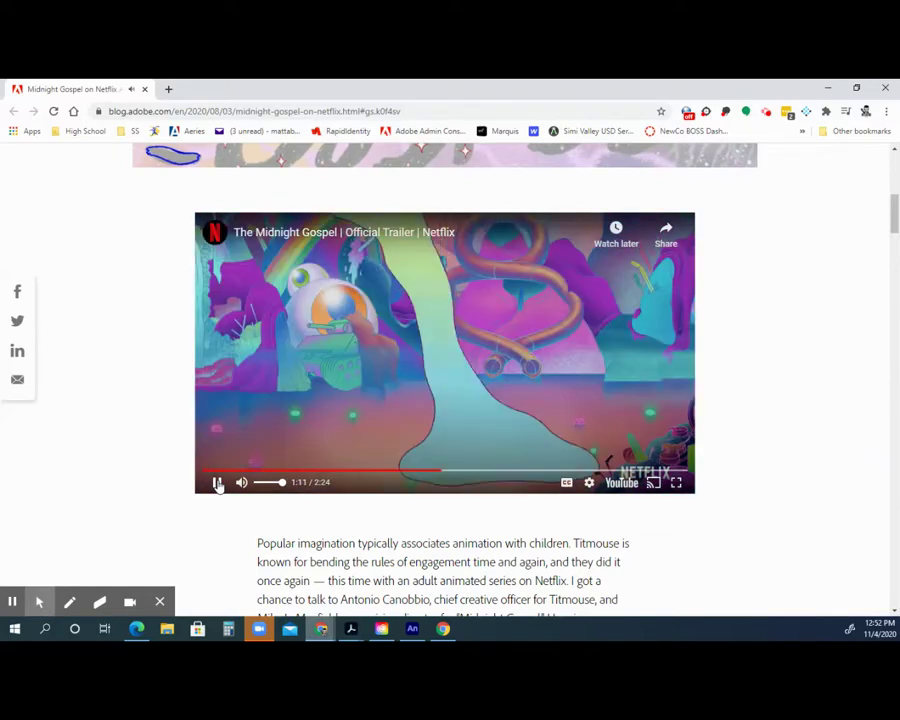
left_click(218, 484)
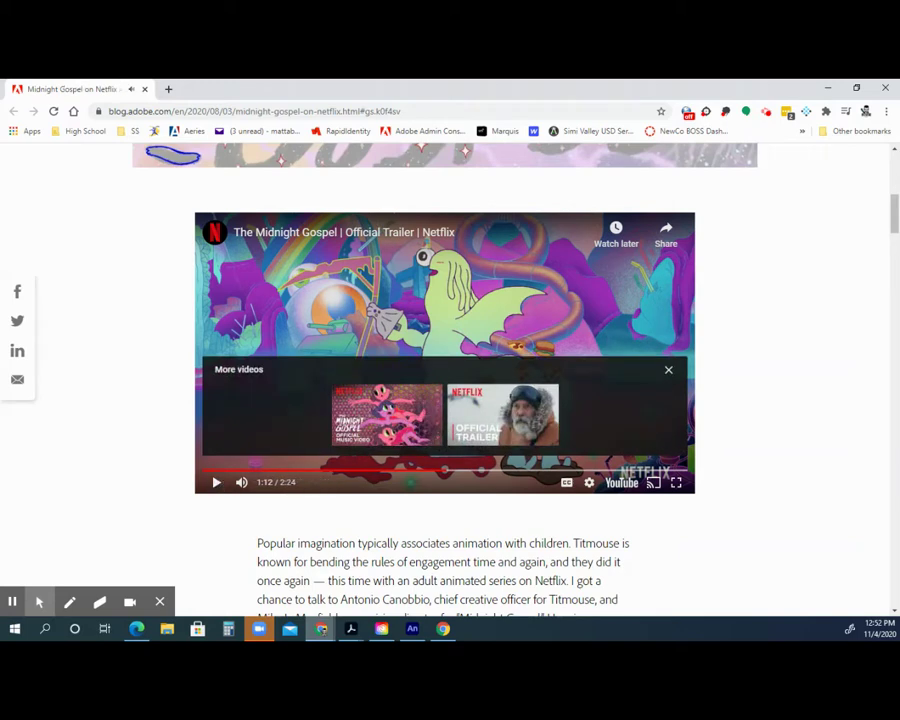
left_click_drag(0, 260, 505, 82)
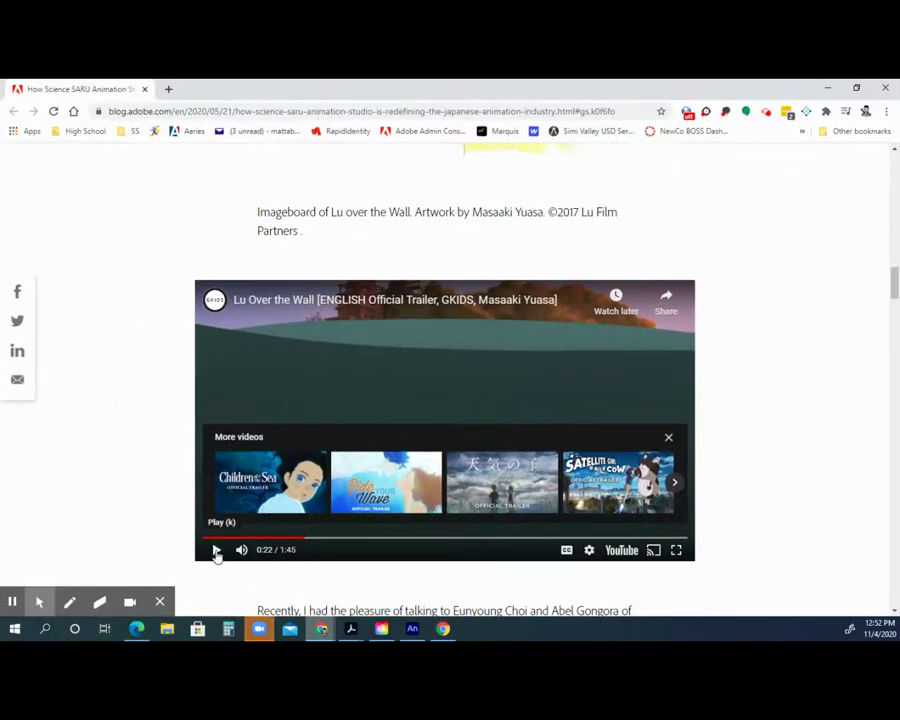
- Watch the Lu Over the Wall trailer to about 0:39, then maximize the Adobe Animate 2021 post
left_click(216, 551)
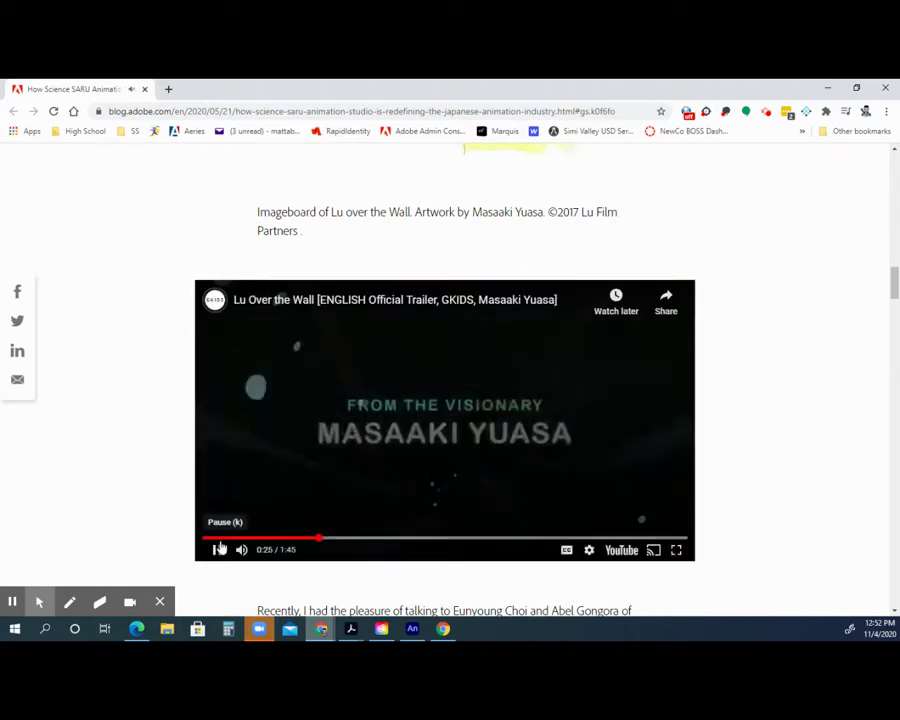
left_click(216, 550)
left_click(216, 550)
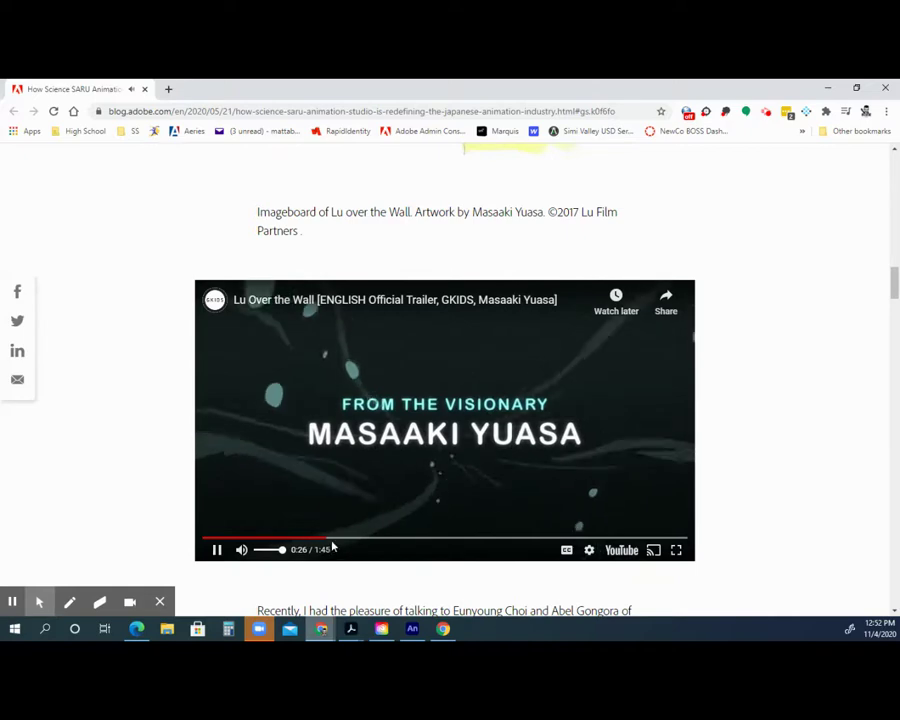
left_click(342, 538)
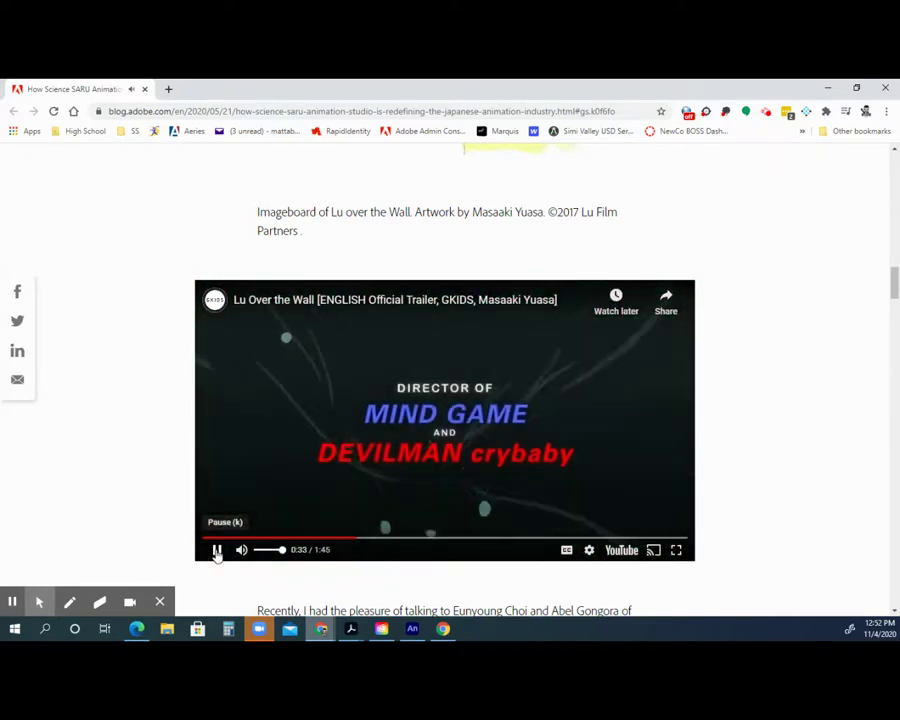
left_click(387, 539)
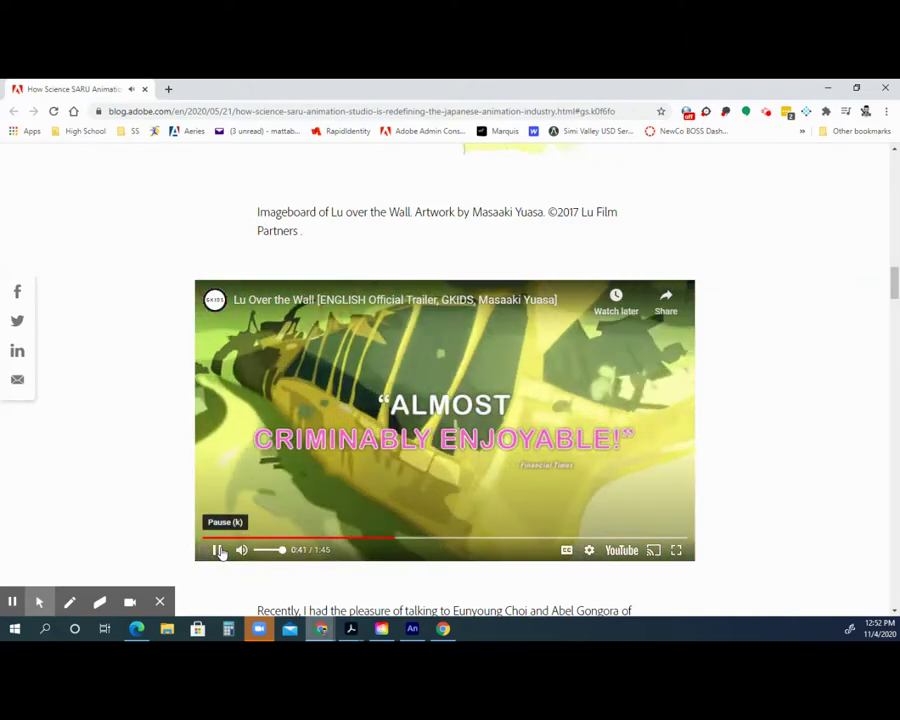
left_click(218, 550)
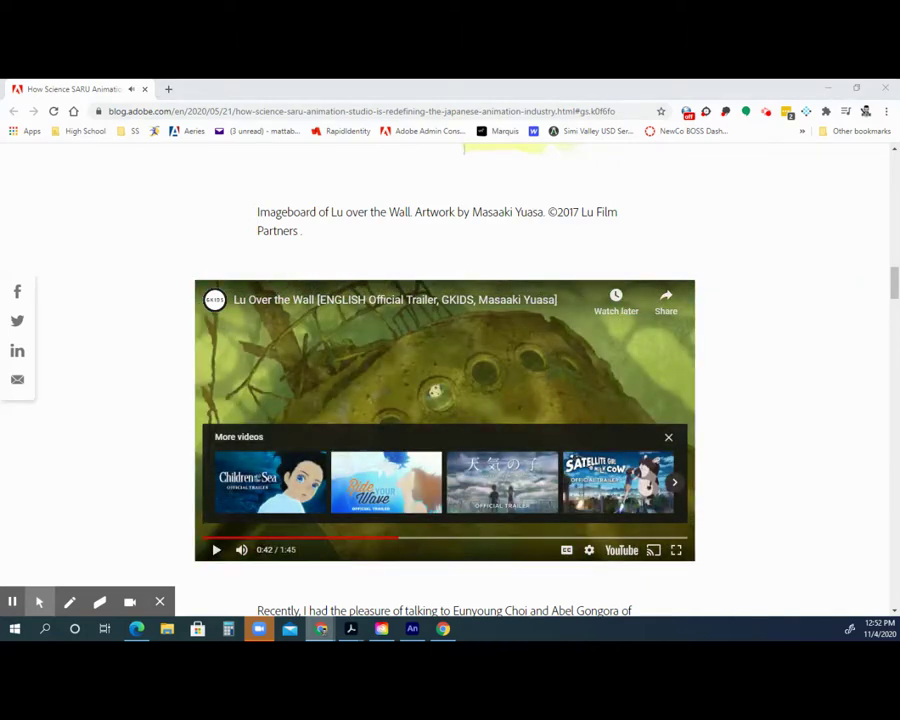
key("alt+Tab")
double_click(407, 148)
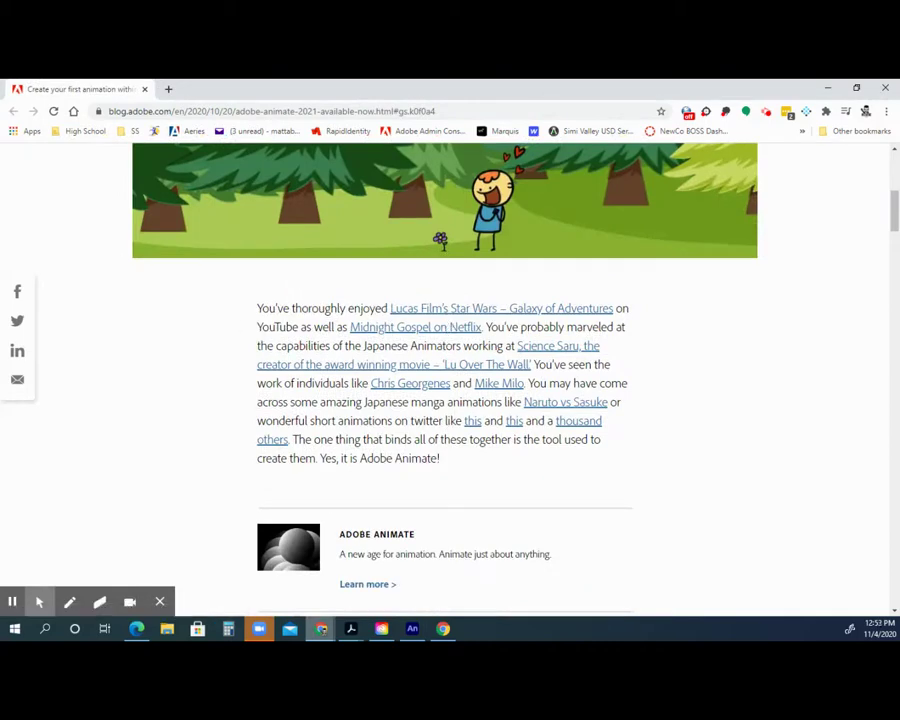
- Maximize the Inspiring Animators article and play the Baby Owl clip, pausing and resuming around 01:20
key("alt+Tab")
double_click(372, 178)
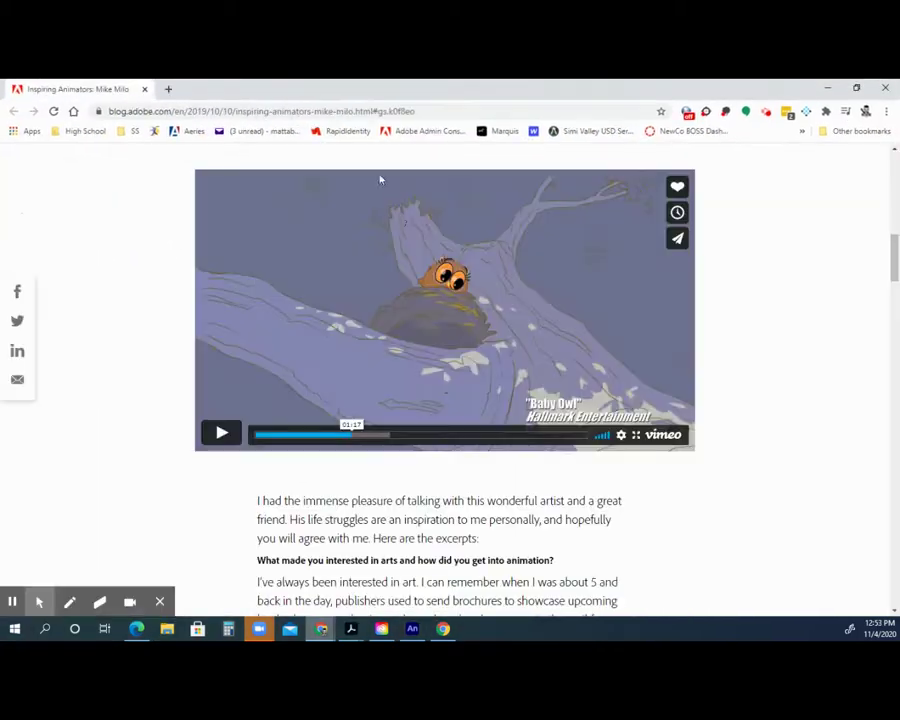
left_click(219, 434)
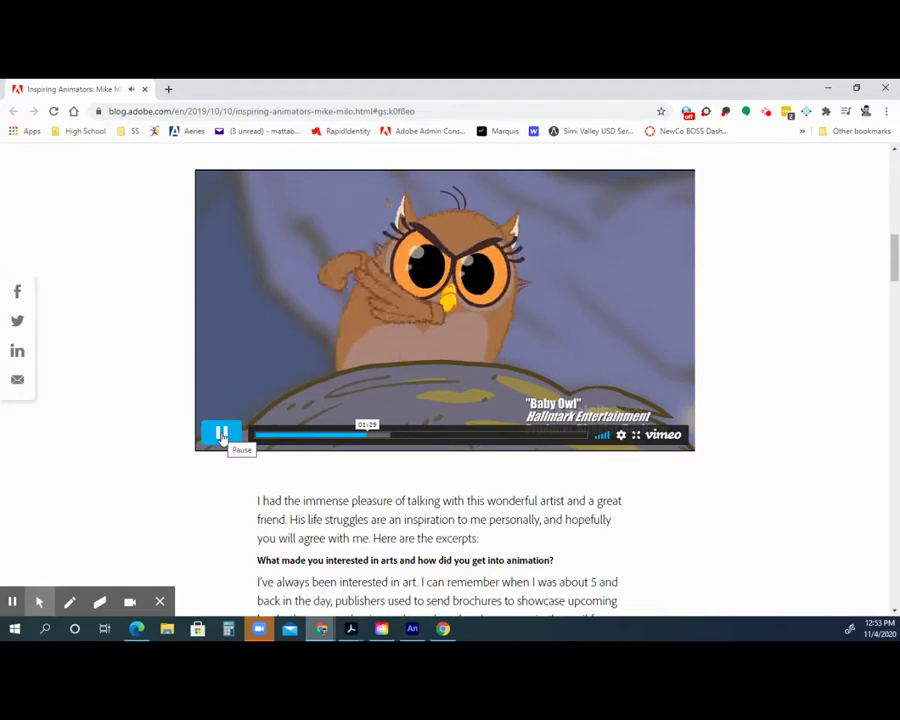
left_click(222, 437)
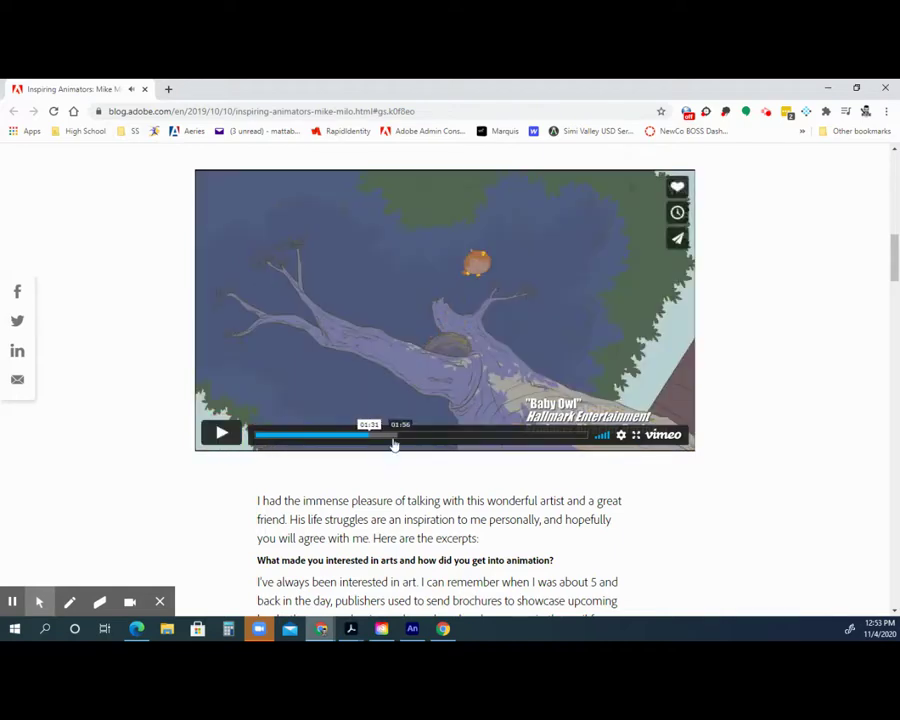
left_click(356, 440)
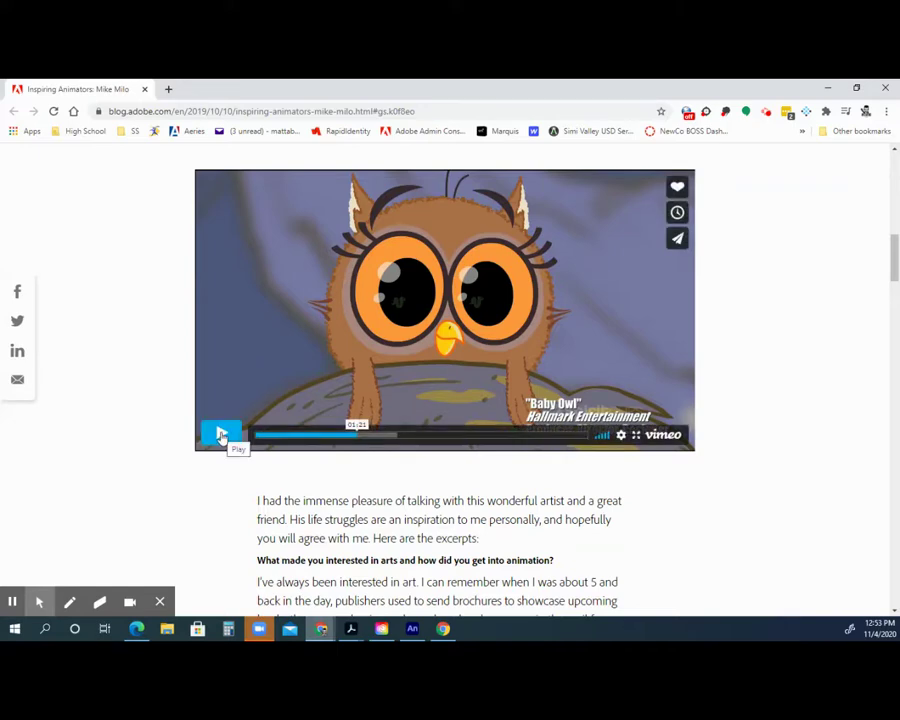
left_click(221, 435)
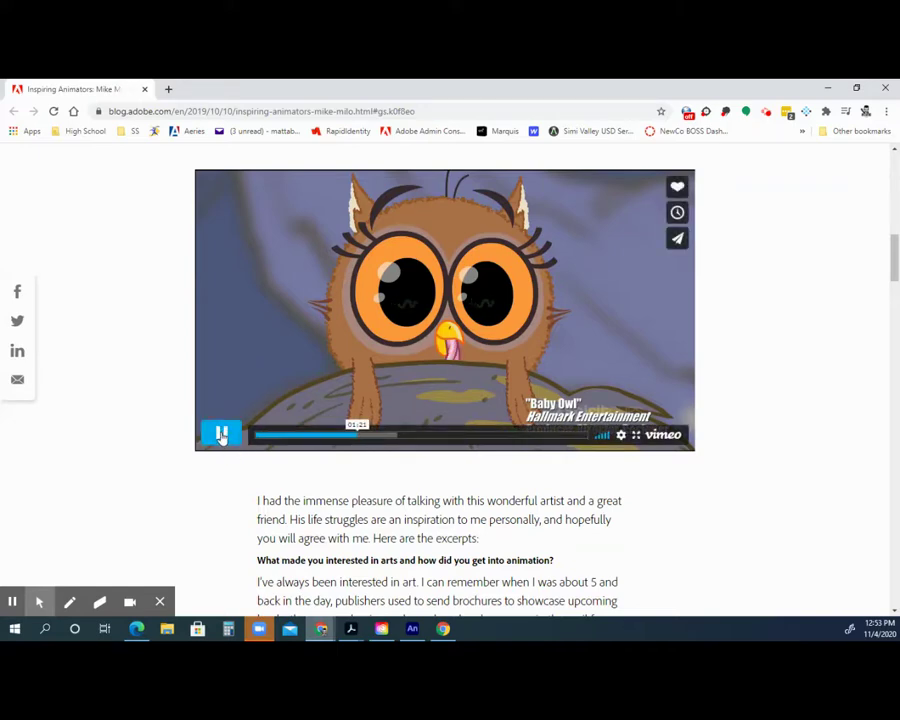
left_click(221, 435)
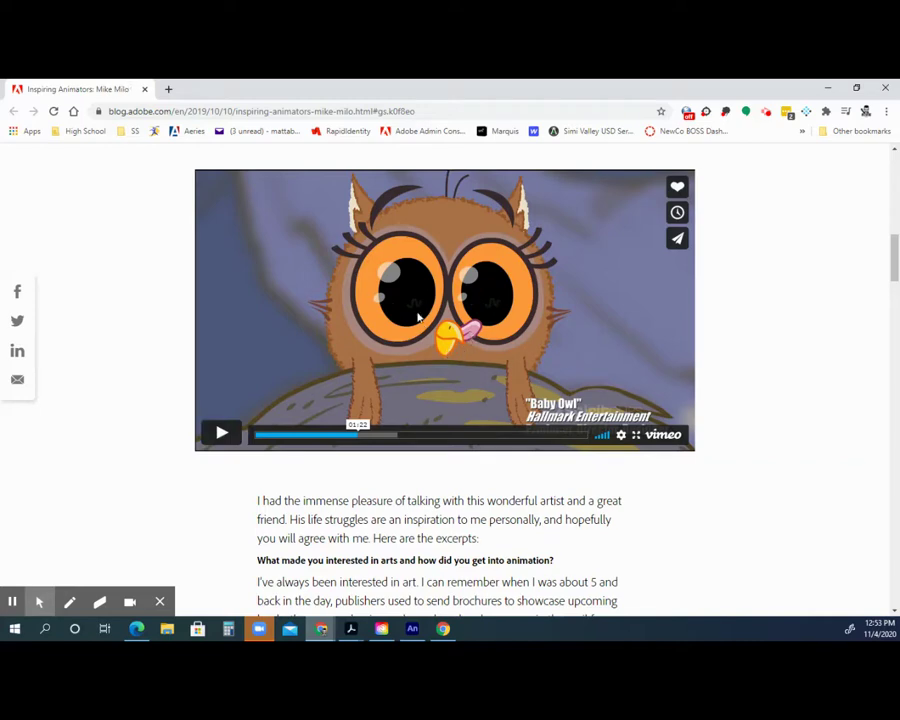
left_click(219, 434)
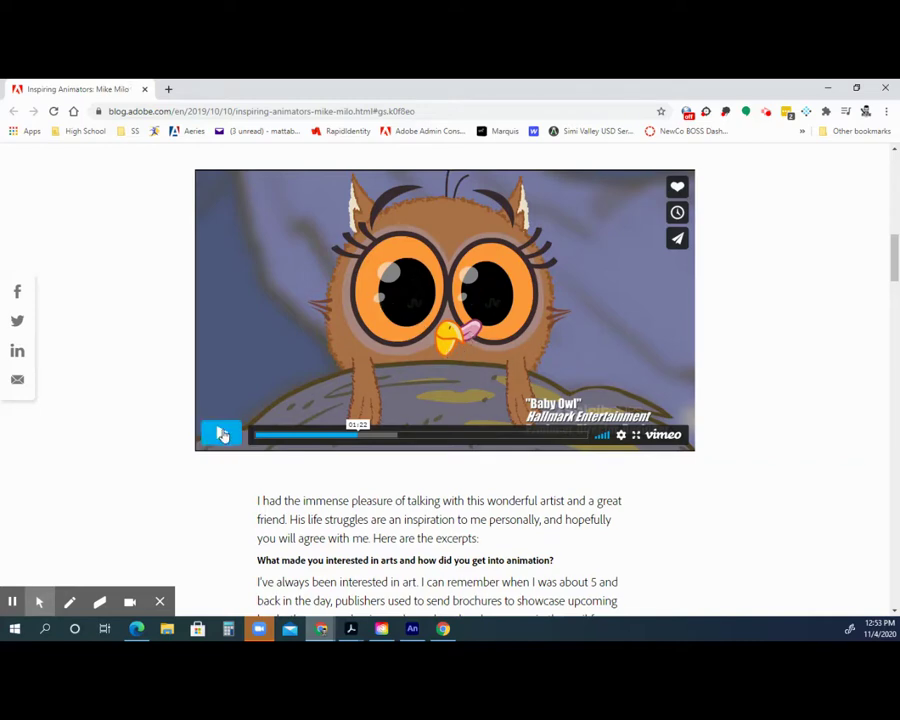
left_click(222, 434)
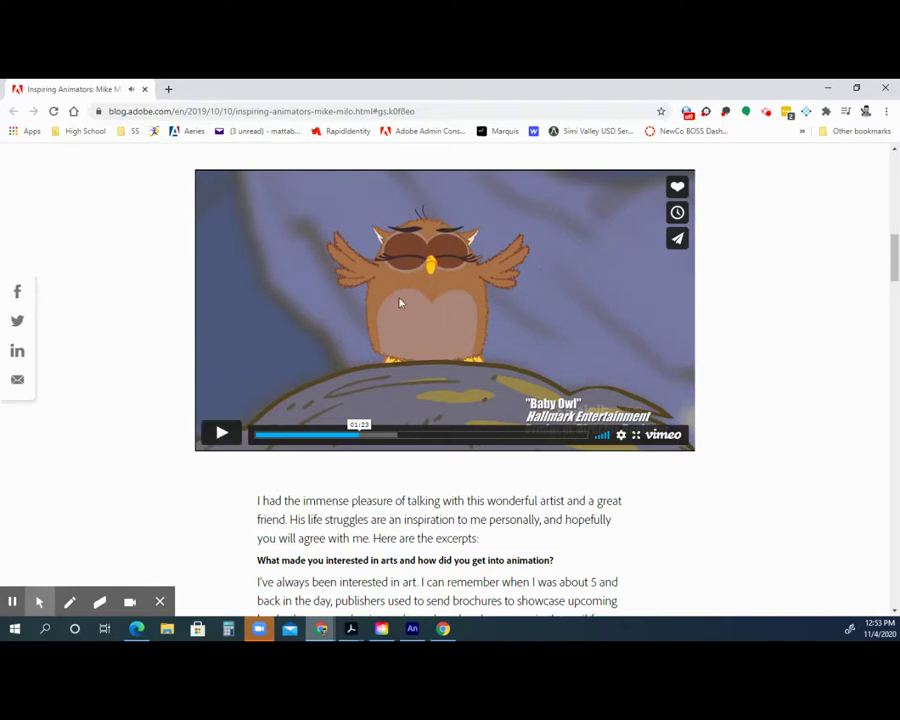
left_click(222, 434)
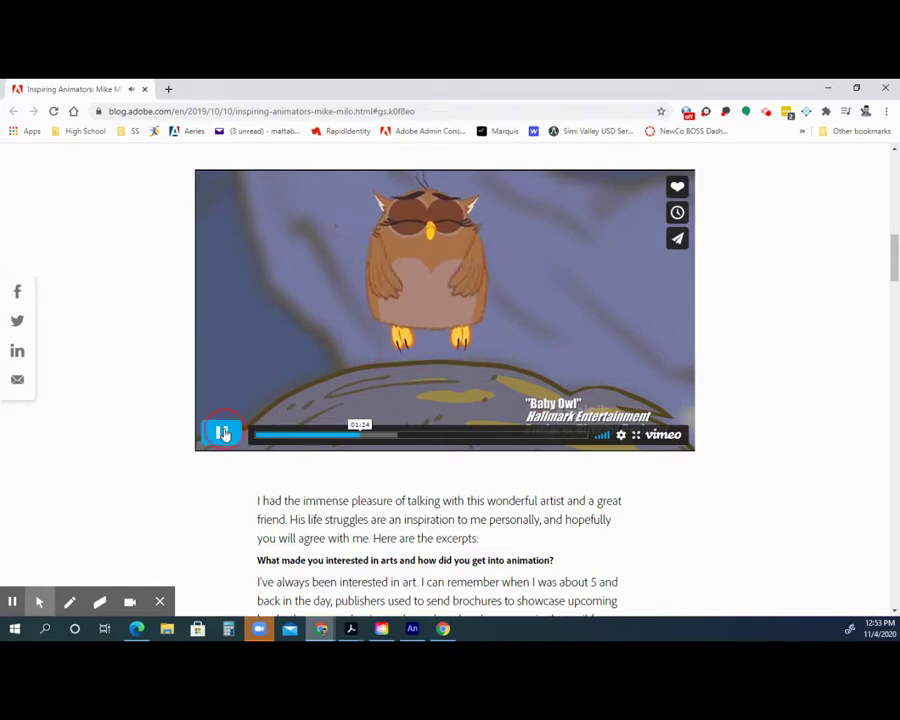
left_click(222, 434)
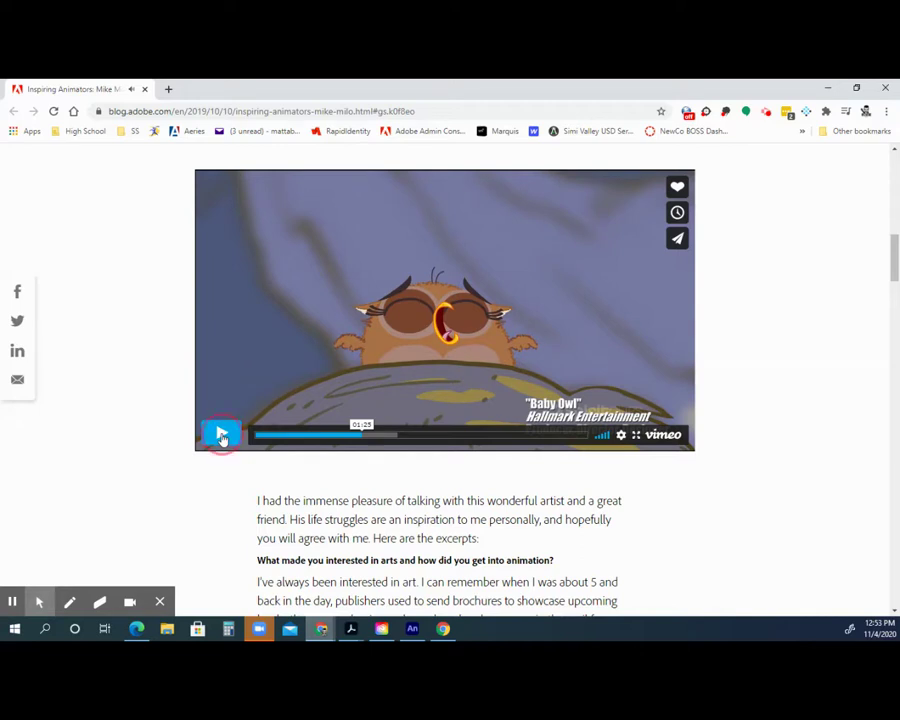
left_click(222, 435)
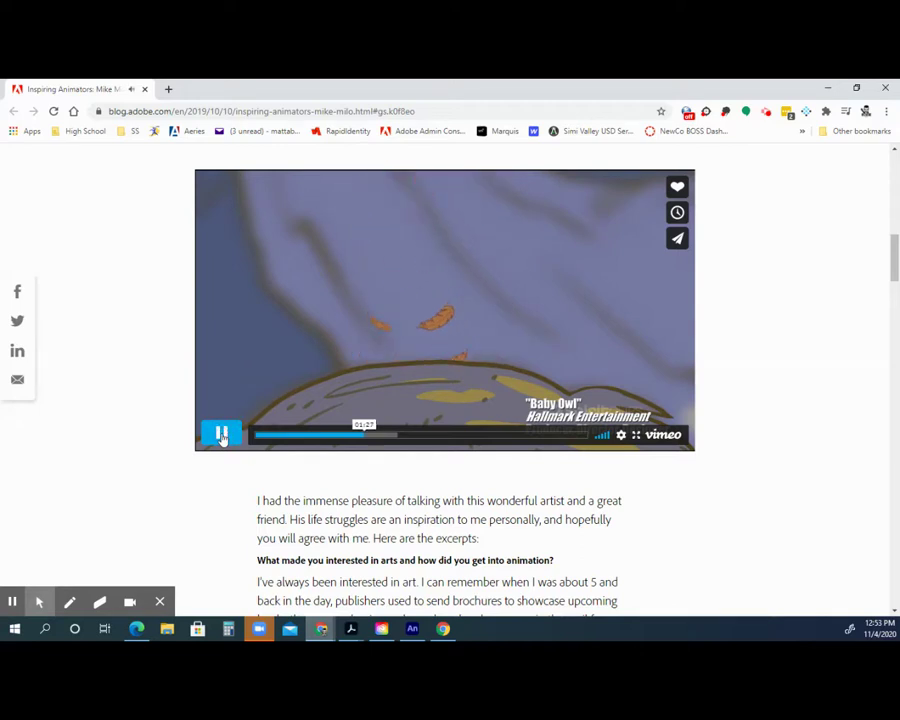
left_click(378, 268)
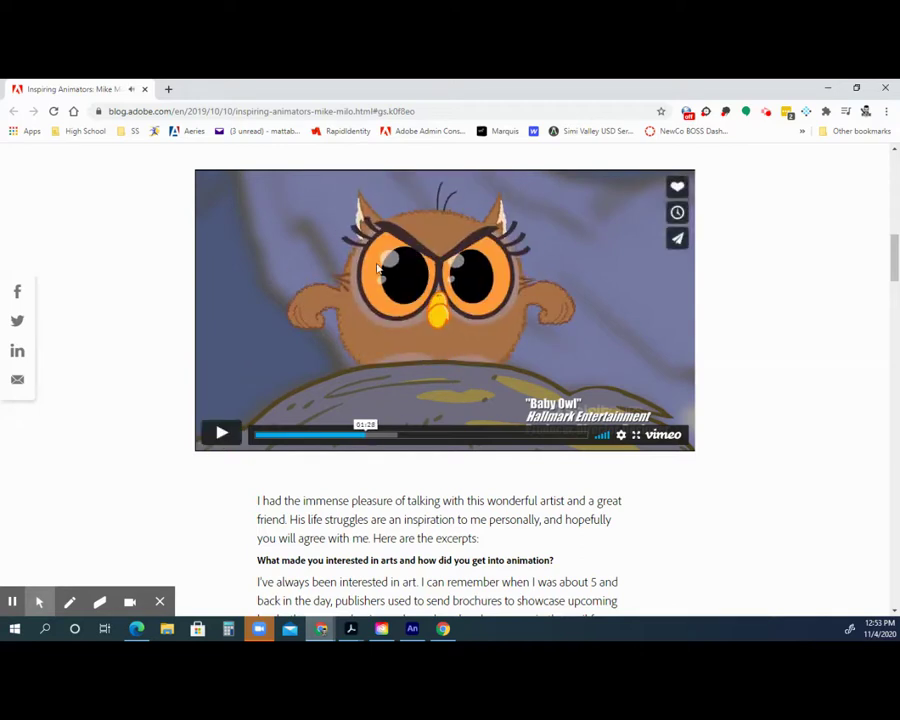
left_click(437, 356)
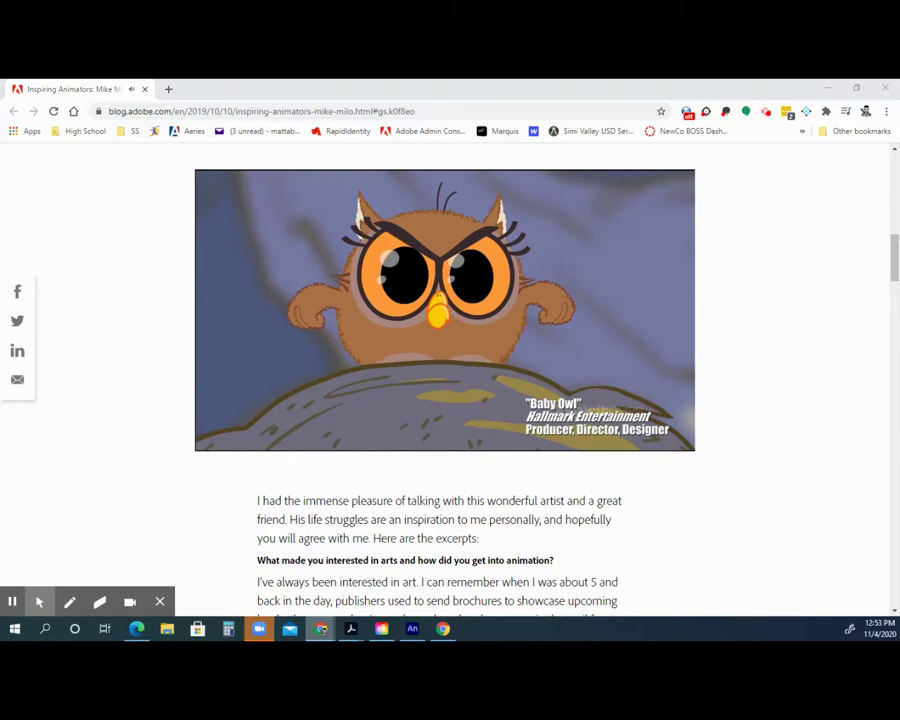
- Minimize all five Chrome windows to bring Adobe Animate back to the front
left_click(828, 89)
left_click(828, 89)
left_click(828, 89)
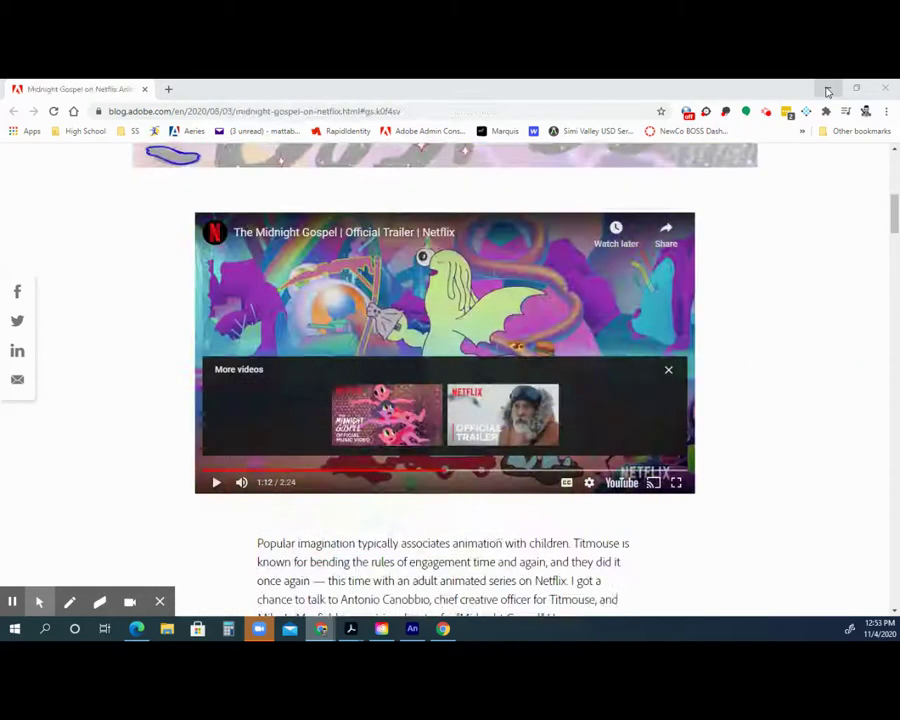
left_click(828, 89)
left_click(828, 89)
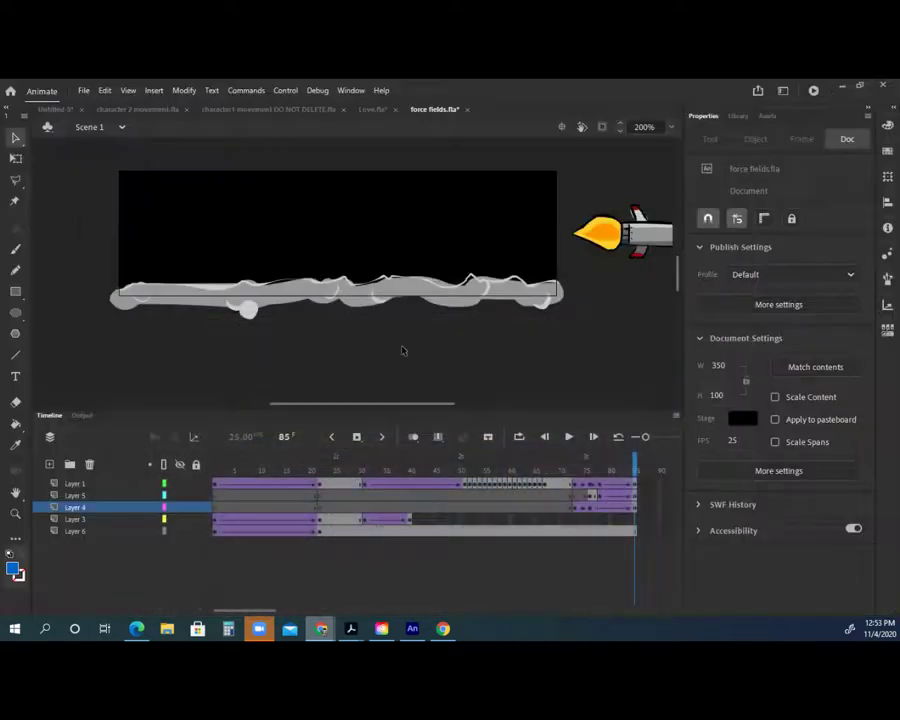
- Pan the stage view with the Hand tool so the cloud strip and rocket shift lower and left
left_click(15, 492)
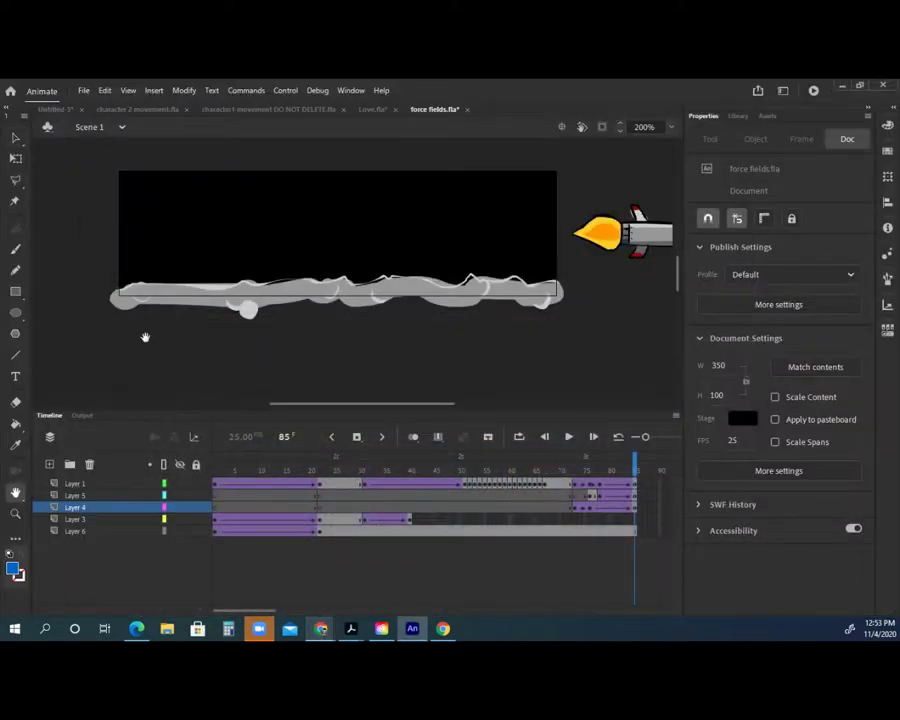
left_click_drag(145, 336, 122, 375)
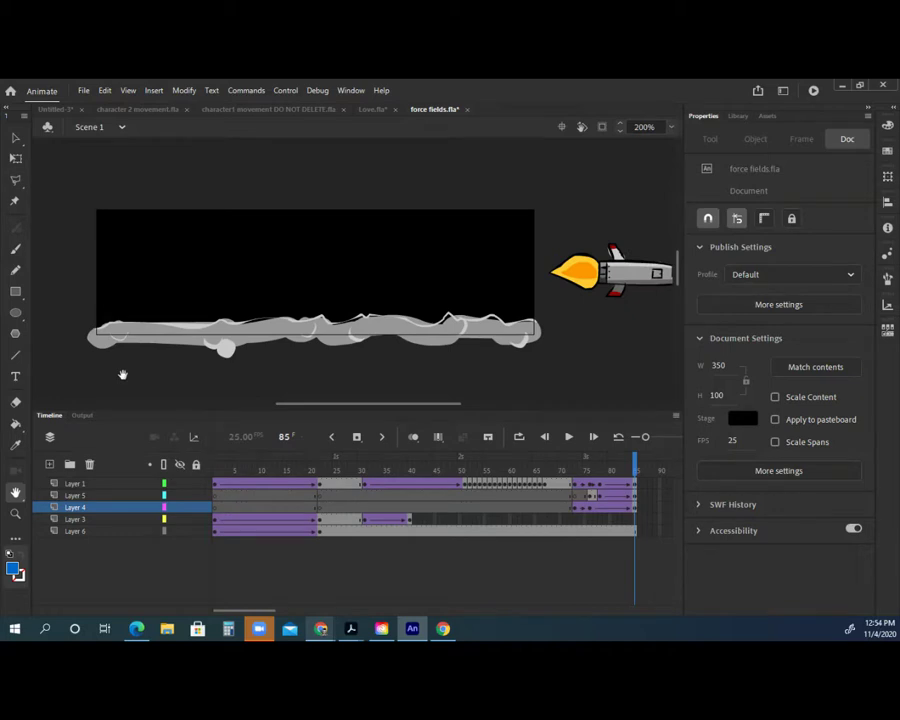